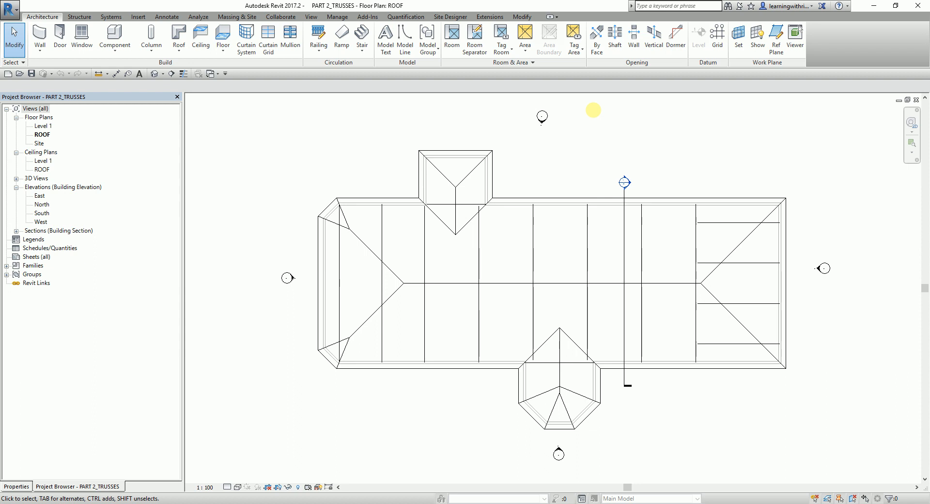
Open the default 3D view and examine the roof trusses from above and from below the building.
click(156, 74)
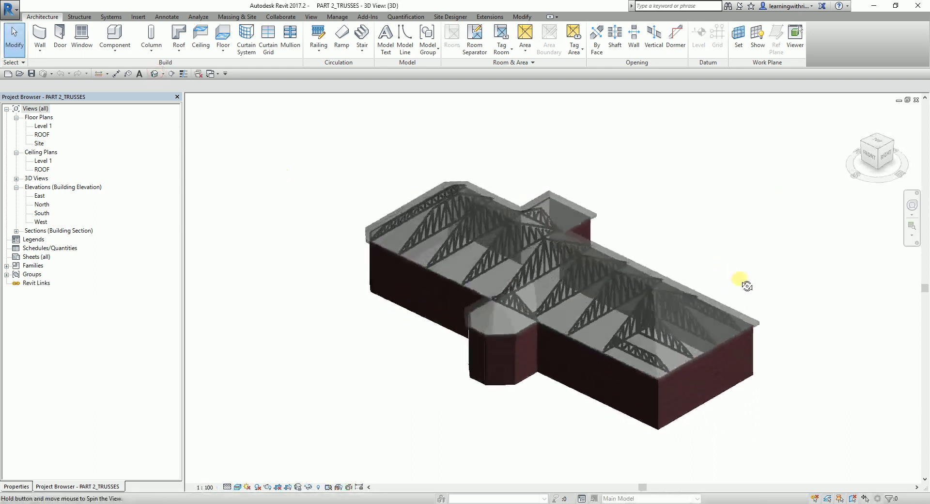
scroll(583, 334, up, 3)
middle_drag(537, 312, 583, 334)
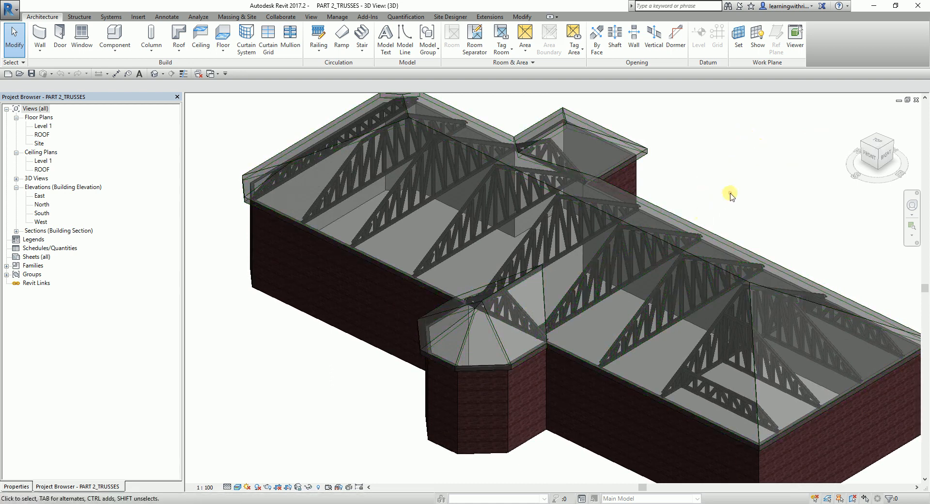
shift+middle_drag(639, 305, 666, 112)
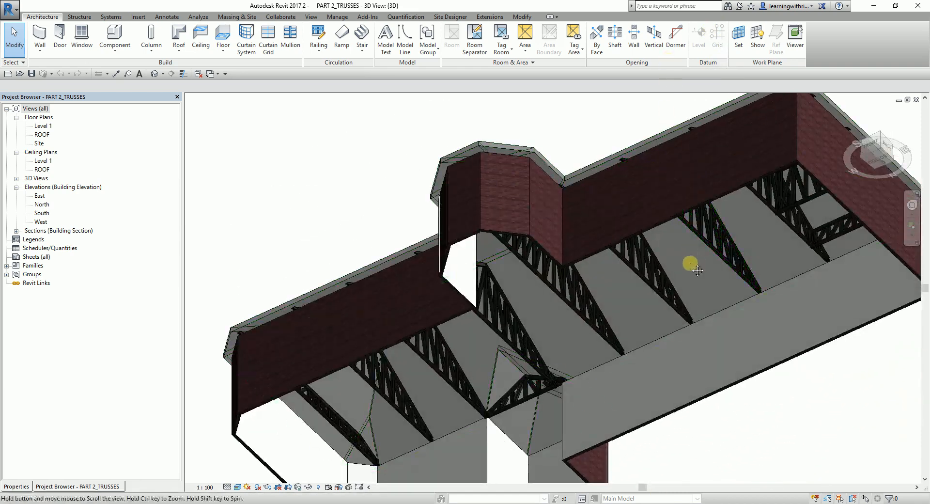
middle_drag(697, 263, 684, 255)
shift+middle_drag(646, 309, 592, 327)
scroll(616, 309, up, 3)
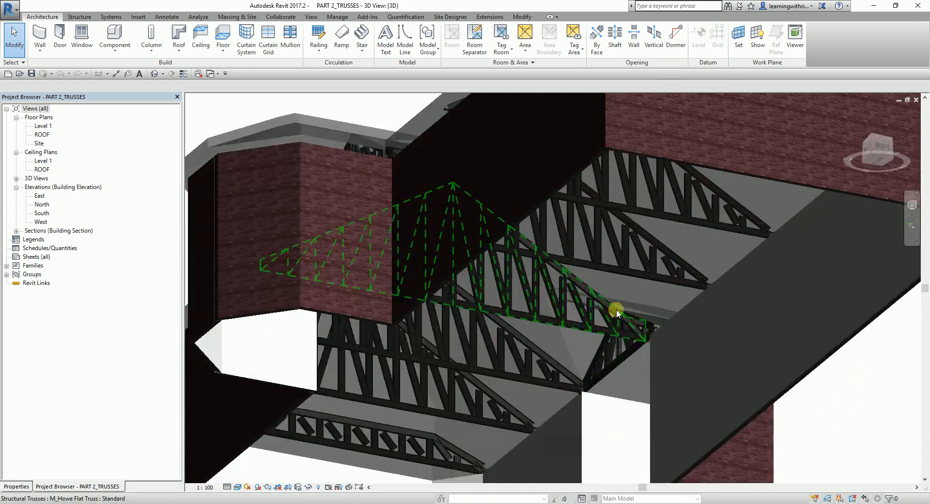
click(619, 271)
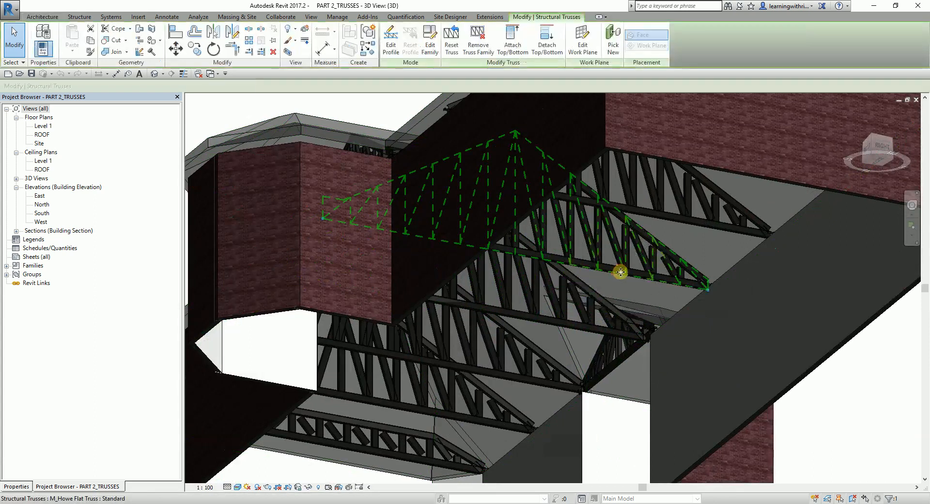
key(Escape)
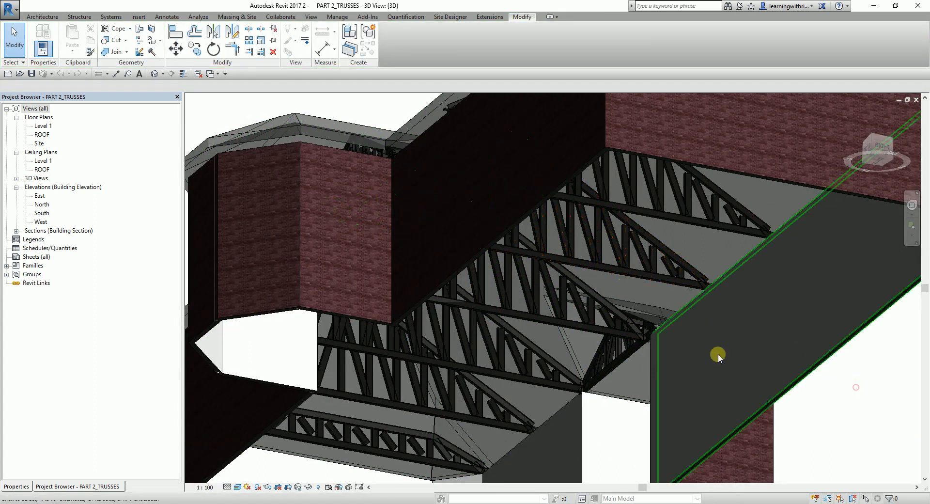
scroll(567, 307, down, 5)
shift+middle_drag(563, 296, 674, 167)
scroll(646, 216, up, 2)
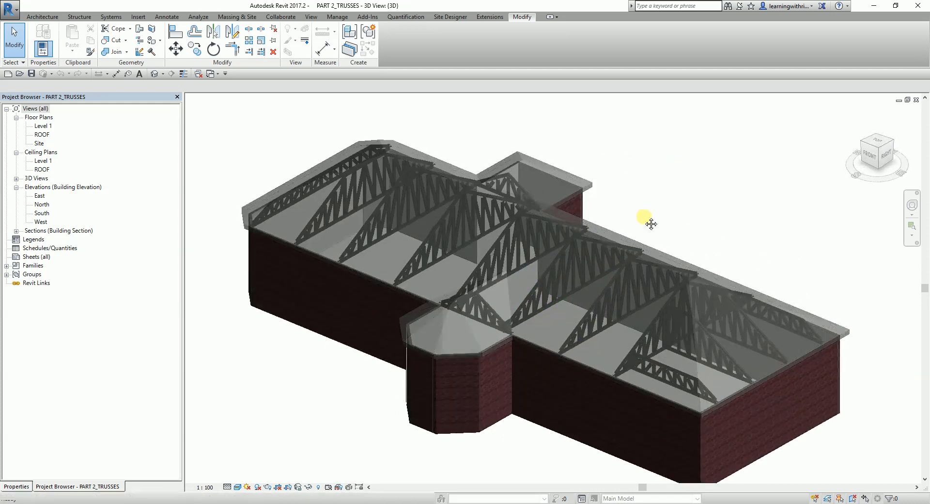
Start loading the M_Dimension Lumber family from the Wood folder of the US Metric Structural Framing library.
click(138, 17)
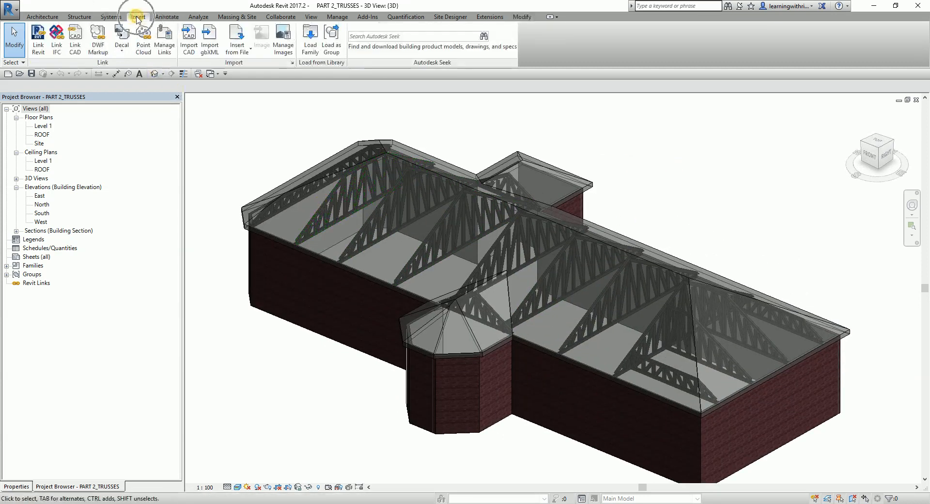
click(311, 52)
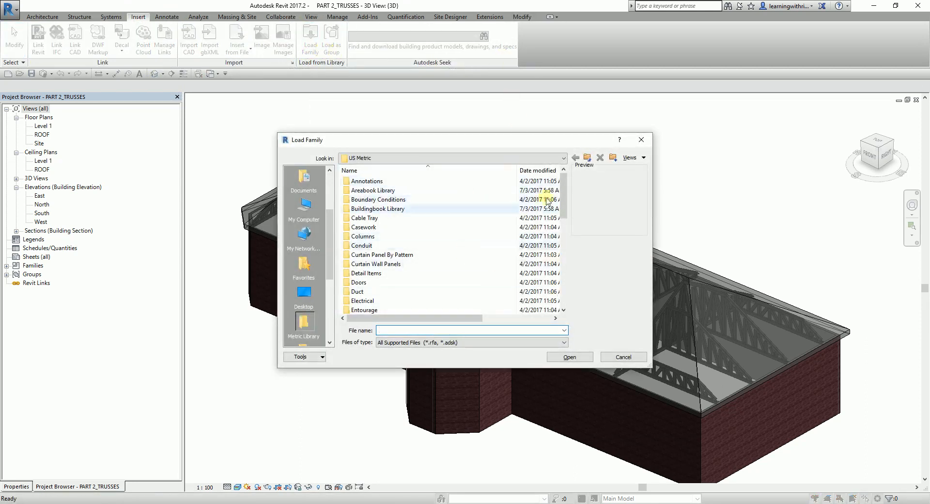
drag(561, 189, 561, 262)
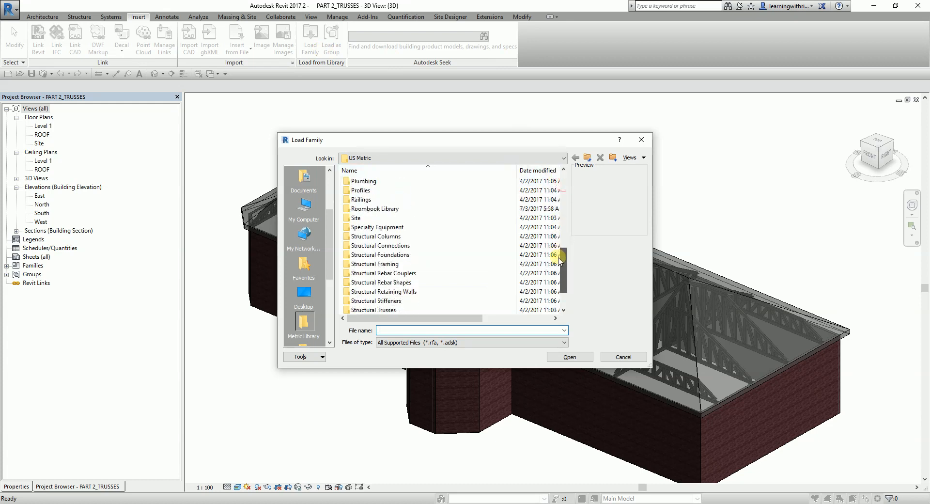
click(381, 266)
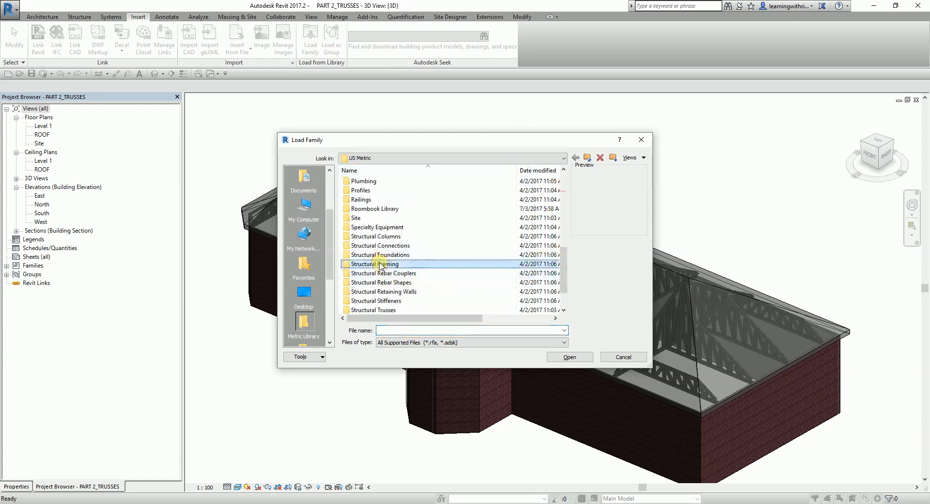
double_click(381, 264)
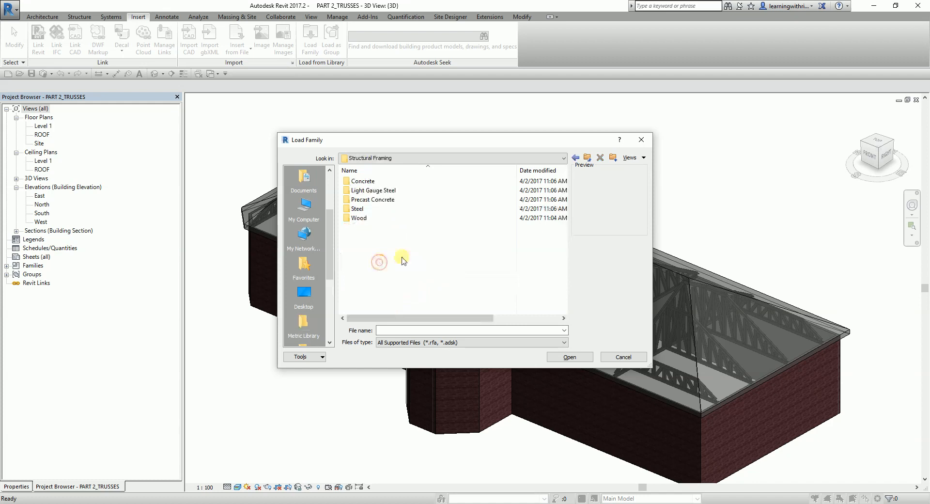
double_click(360, 219)
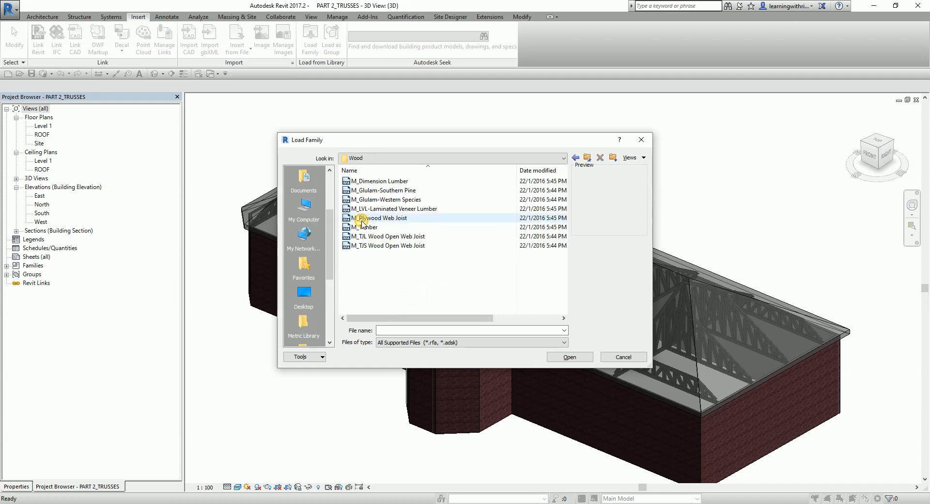
click(385, 181)
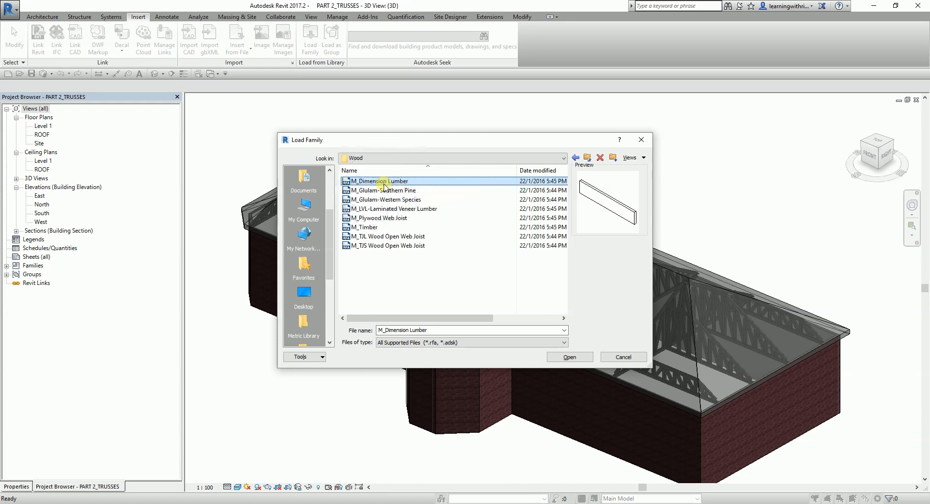
double_click(385, 183)
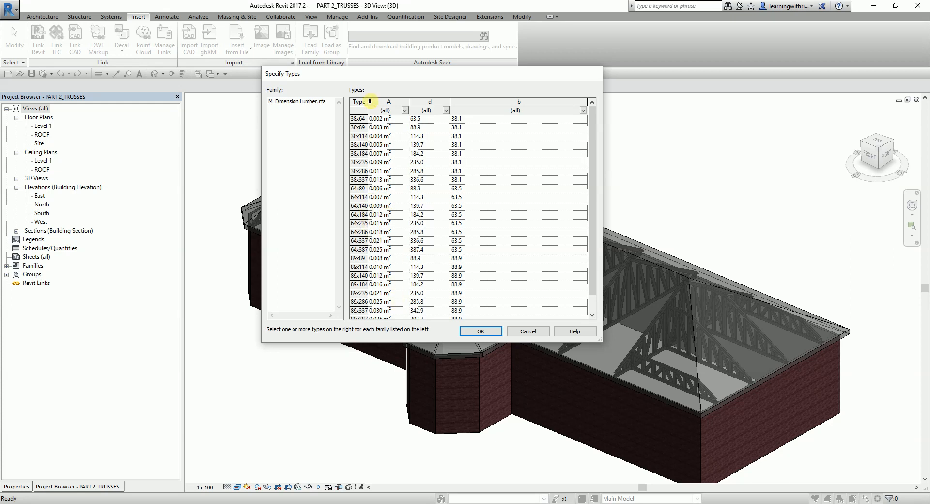
Widen the type name column and load the 64x235 type of the dimension lumber family.
drag(369, 101, 394, 101)
click(363, 224)
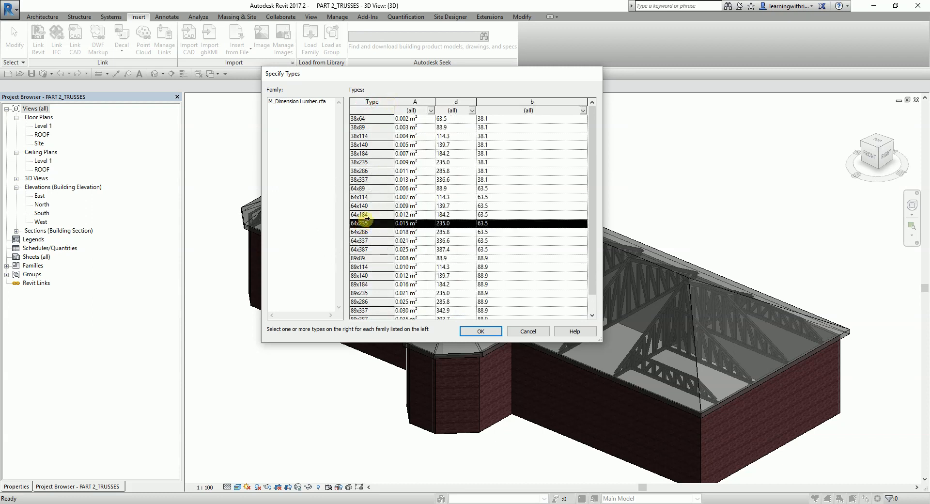
click(480, 331)
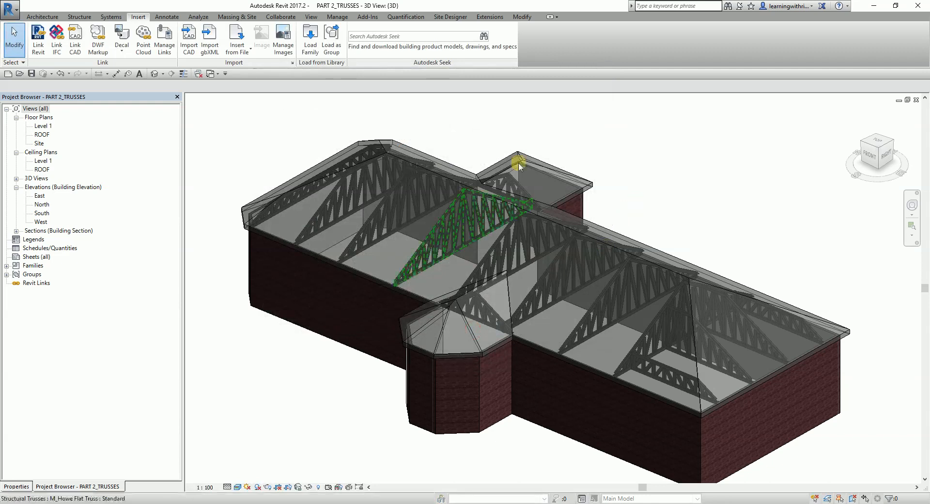
Select one of the main M_Howe Flat Truss trusses from below and open its type properties.
shift+middle_drag(682, 291, 665, 91)
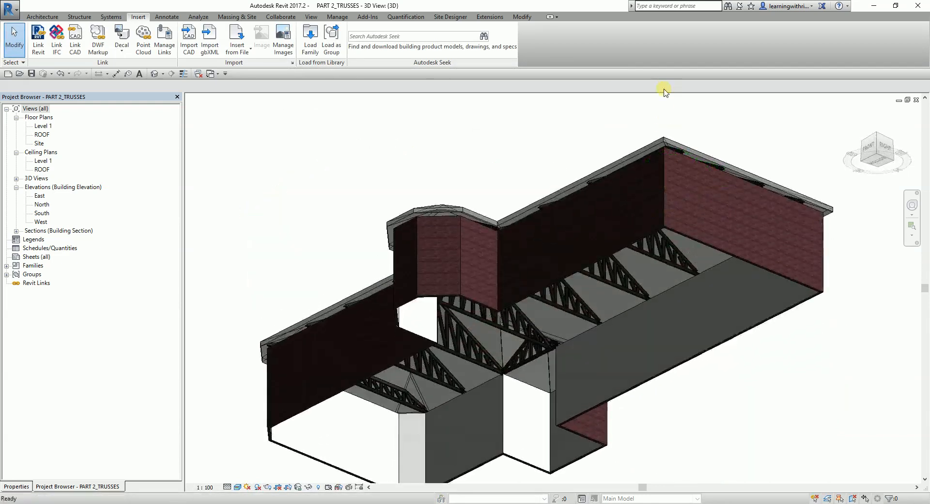
scroll(528, 346, up, 3)
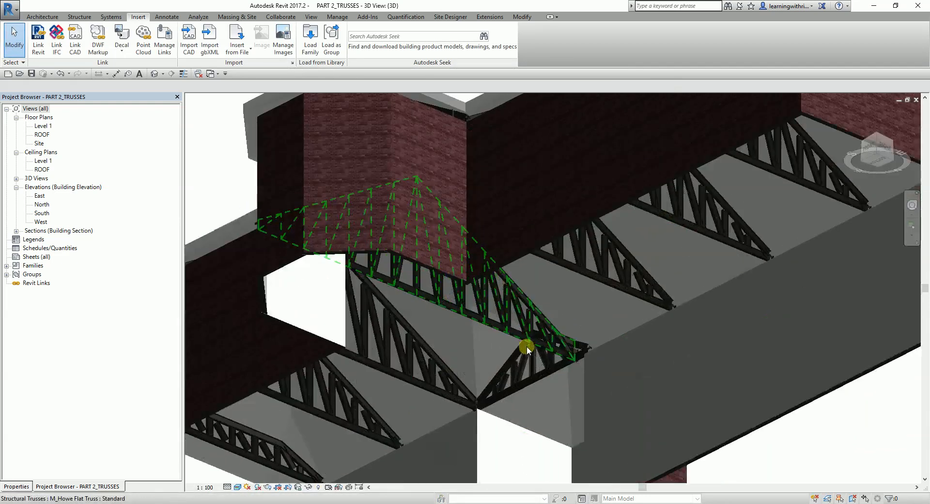
click(597, 272)
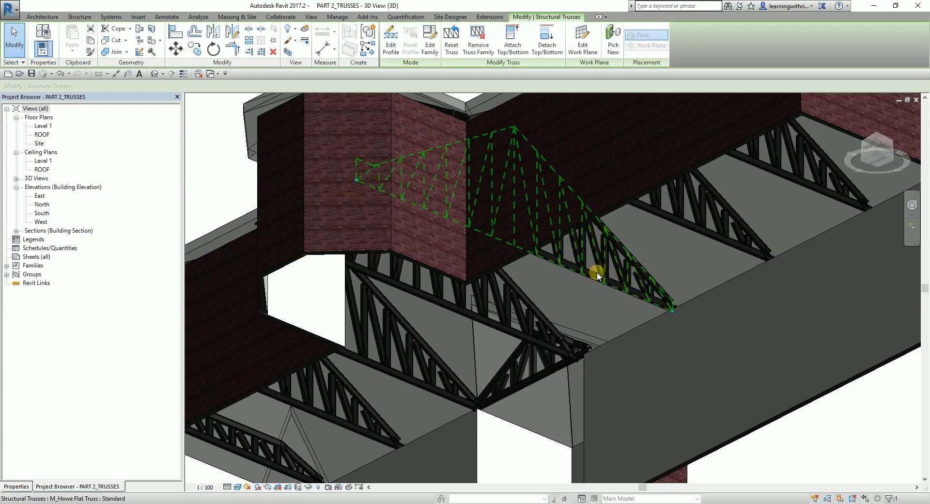
click(32, 486)
click(153, 181)
click(163, 144)
drag(342, 129, 542, 78)
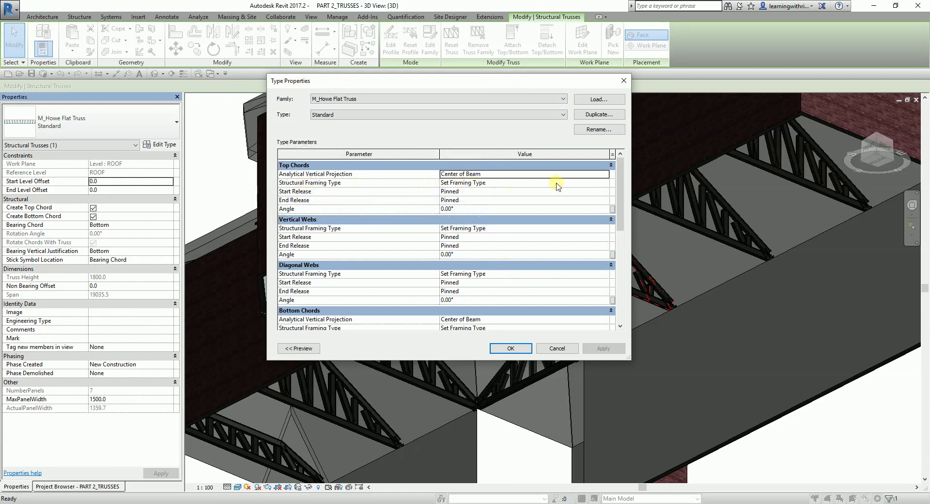
Set the top chords' structural framing type to M_Dimension Lumber:64x235 and apply it to the truss type.
click(590, 184)
click(604, 183)
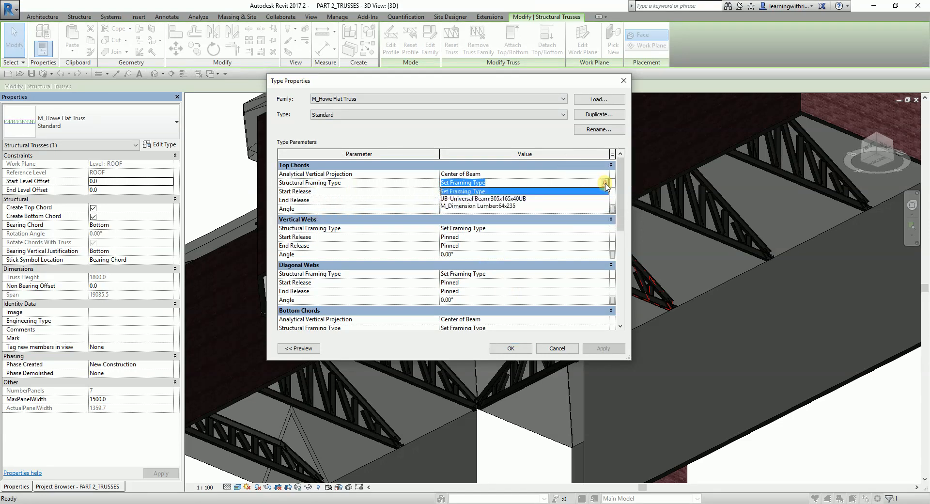
key(ctrl)
key(ctrl)
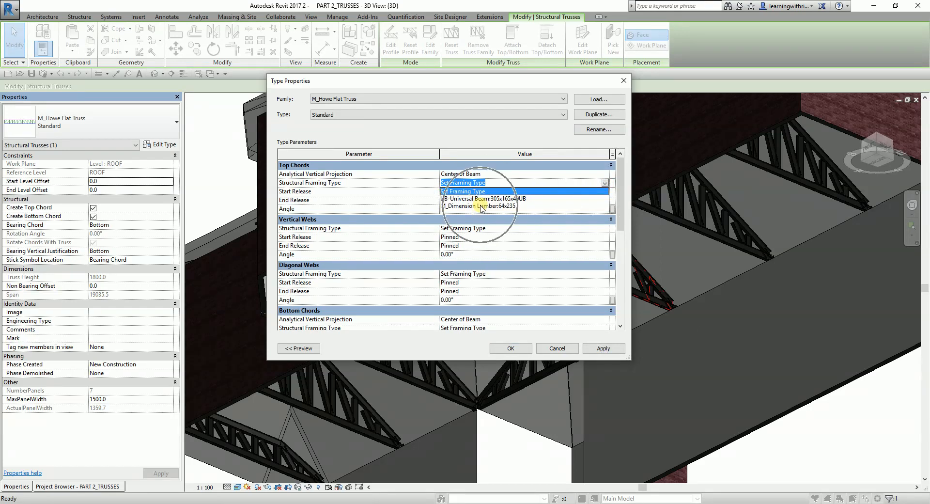
key(ctrl)
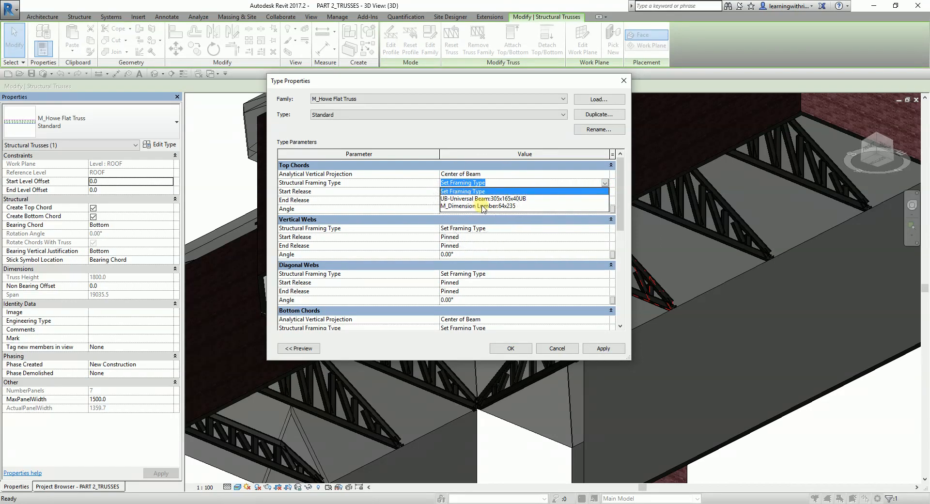
click(482, 206)
key(ctrl)
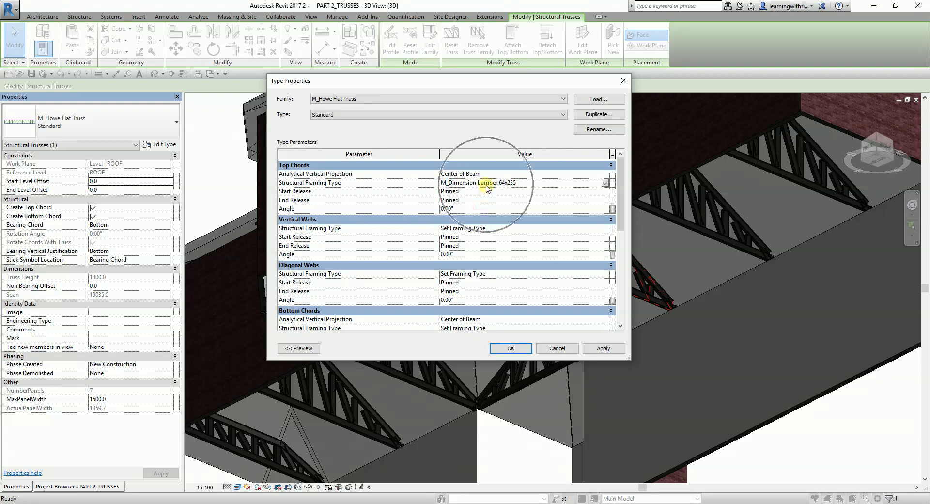
click(514, 351)
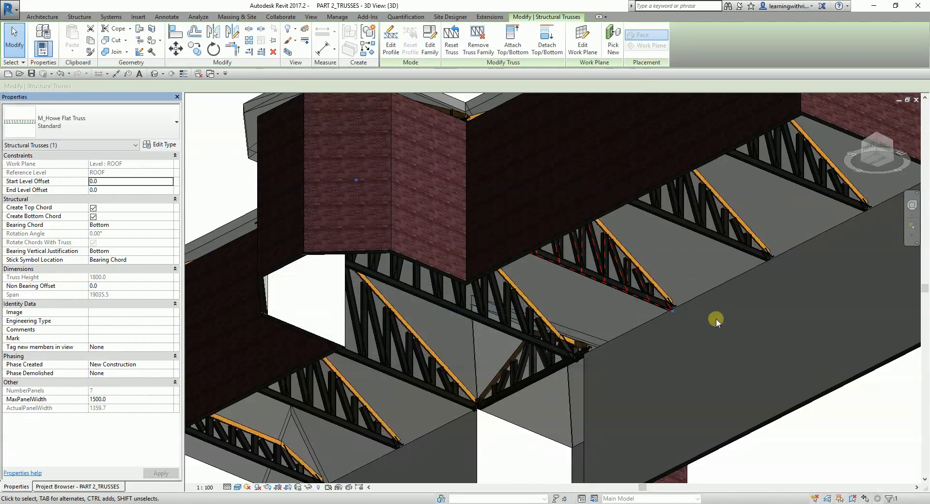
Inspect the changed top chords from below, then reselect a main Howe flat truss and reopen its type properties.
click(823, 439)
scroll(795, 428, down, 1)
shift+middle_drag(774, 352, 642, 234)
click(542, 255)
scroll(500, 239, up, 2)
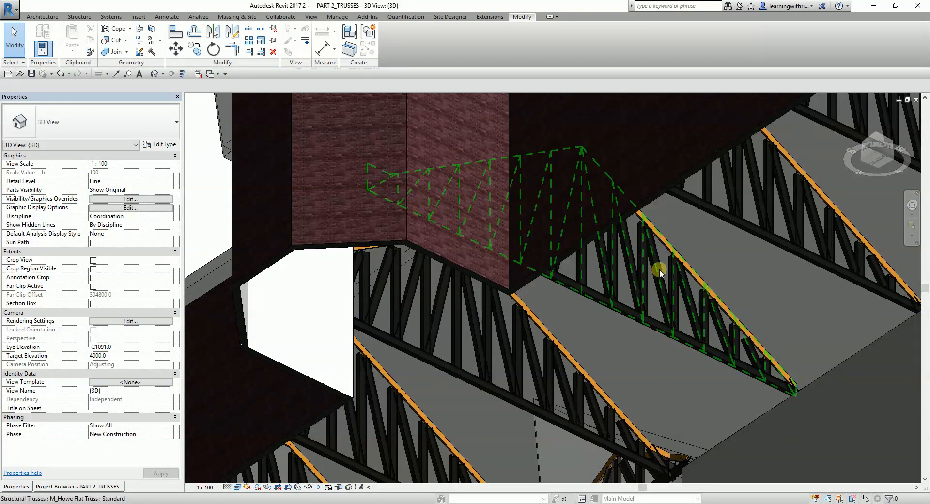
scroll(660, 315, down, 2)
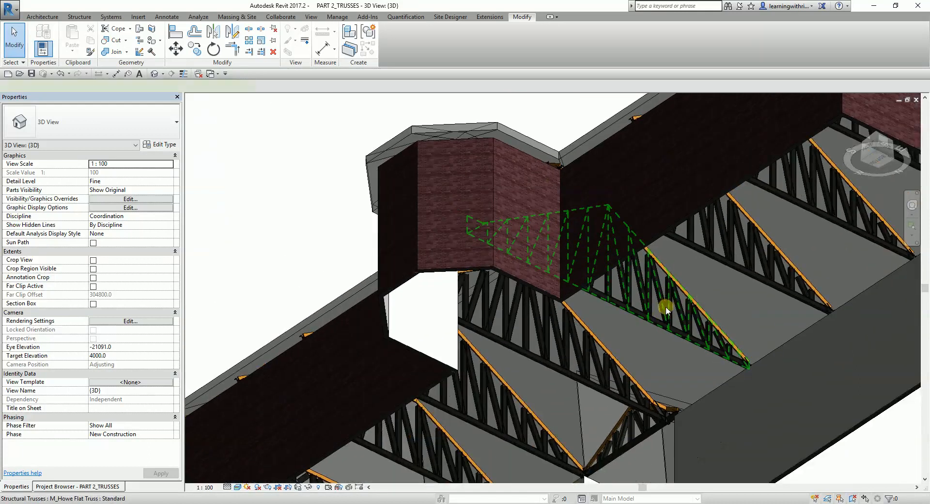
click(665, 306)
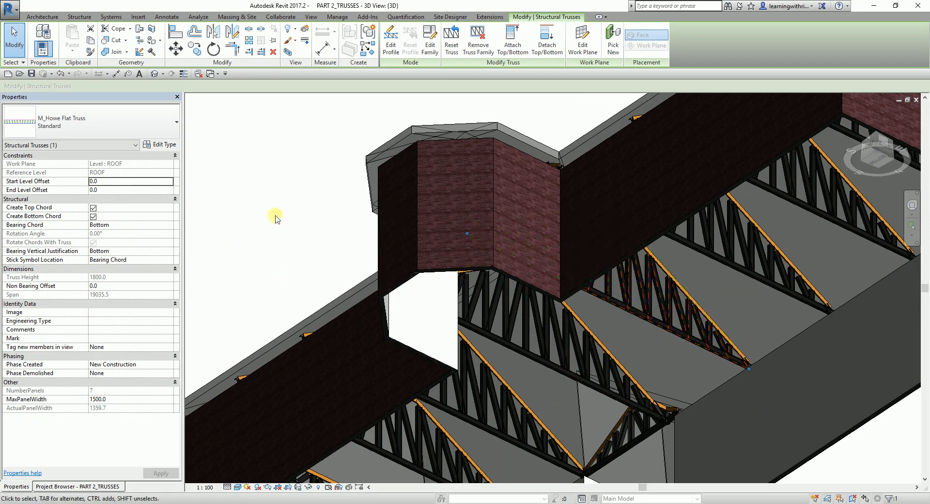
click(160, 145)
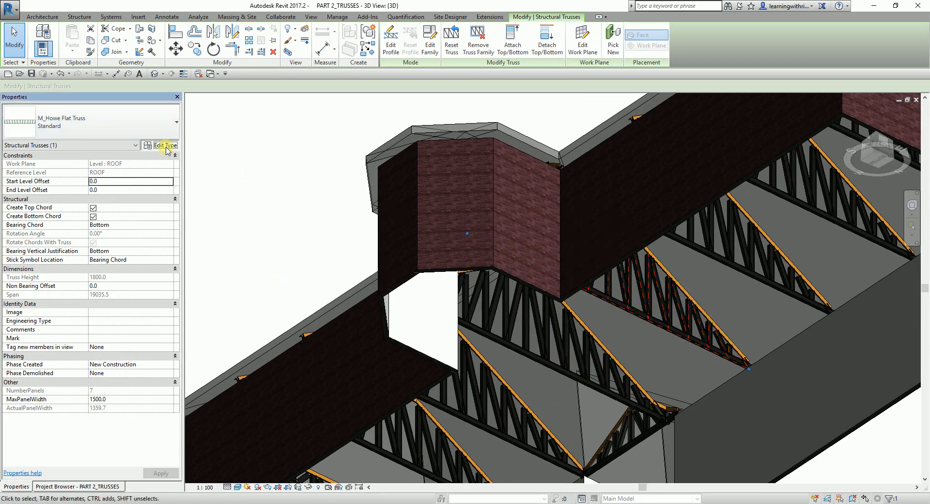
key(ctrl)
key(ctrl)
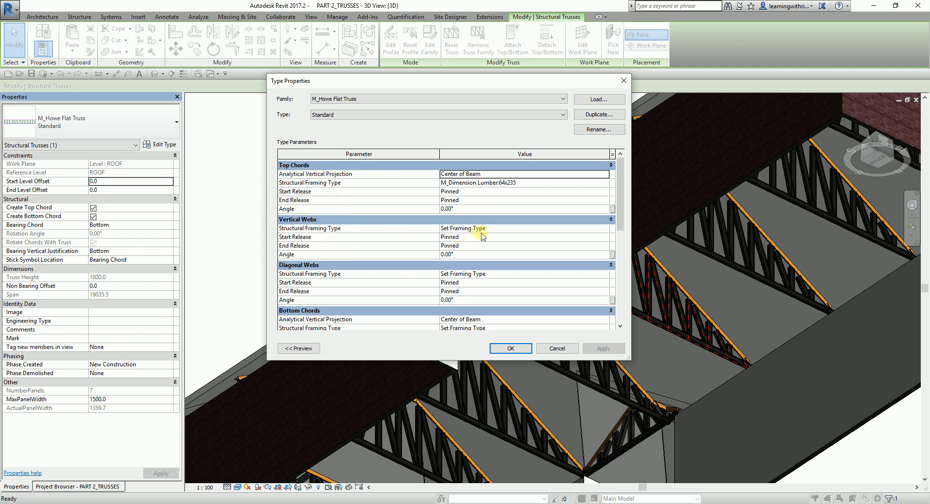
Set the vertical webs' structural framing type to M_Dimension Lumber:64x235.
click(604, 228)
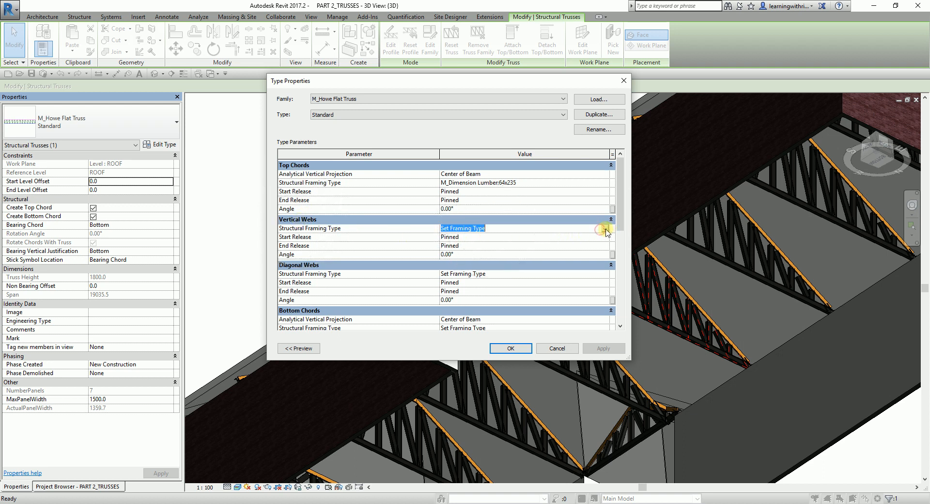
click(604, 228)
click(492, 252)
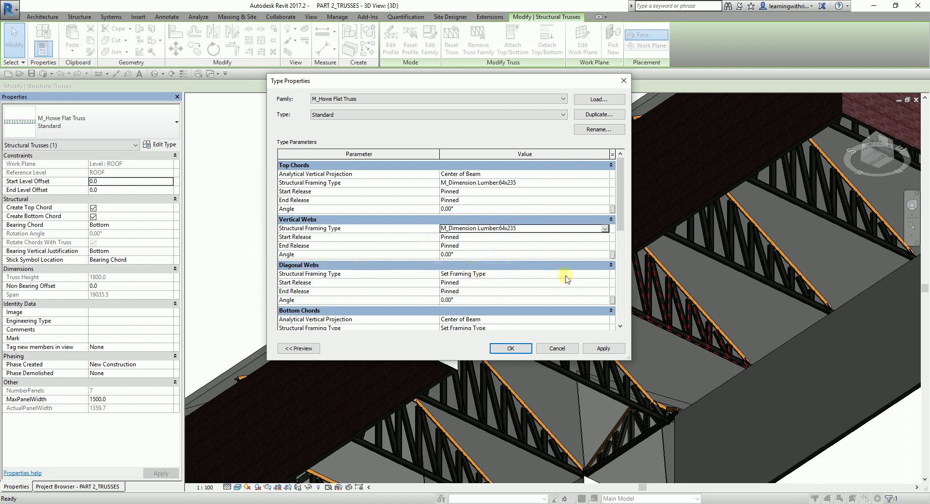
Set the diagonal webs' structural framing type to M_Dimension Lumber:64x235.
click(605, 274)
click(605, 274)
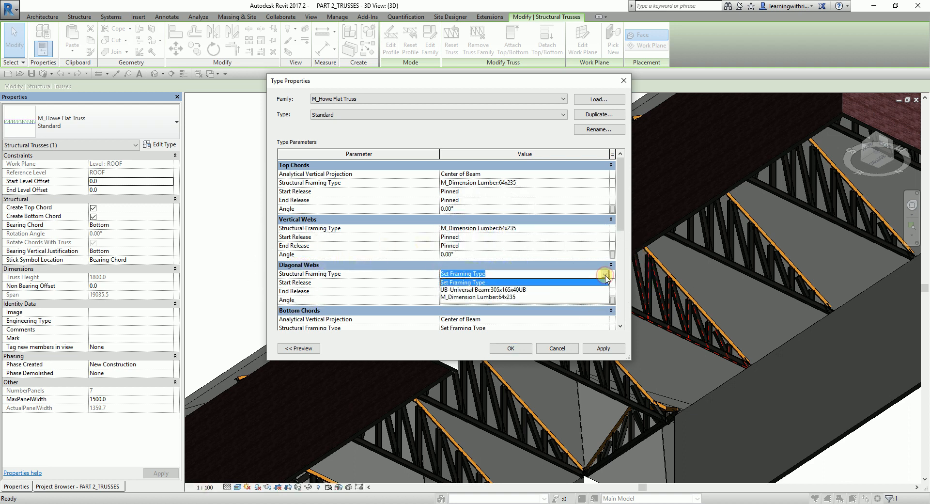
click(483, 296)
scroll(611, 223, down, 3)
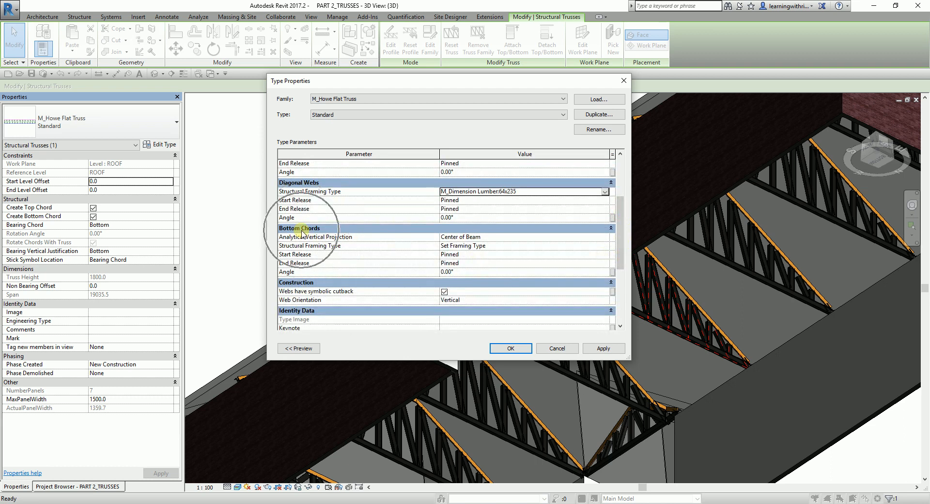
Set the bottom chords' structural framing type to M_Dimension Lumber:64x235 and apply the type changes.
click(532, 247)
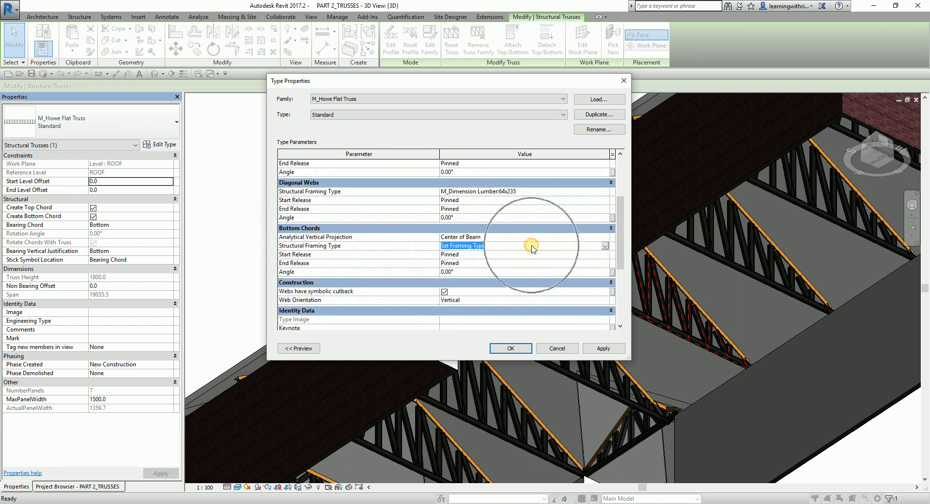
click(604, 246)
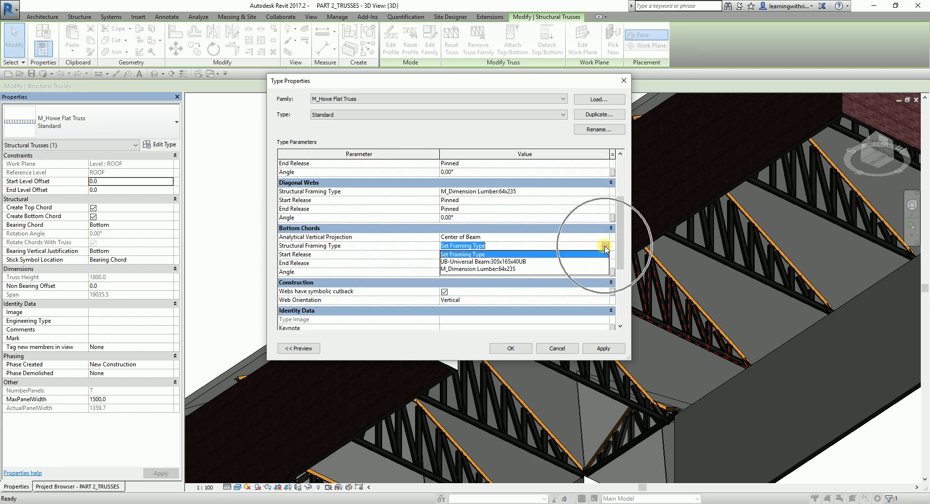
click(480, 269)
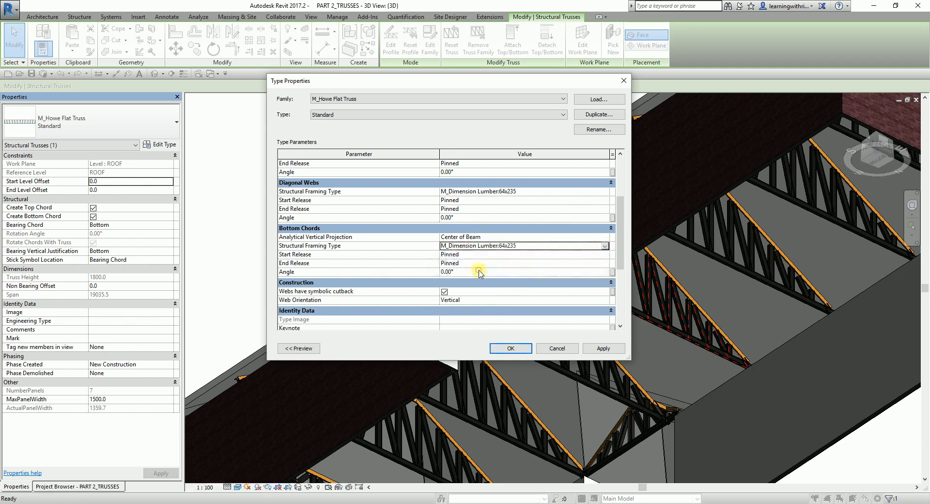
click(513, 351)
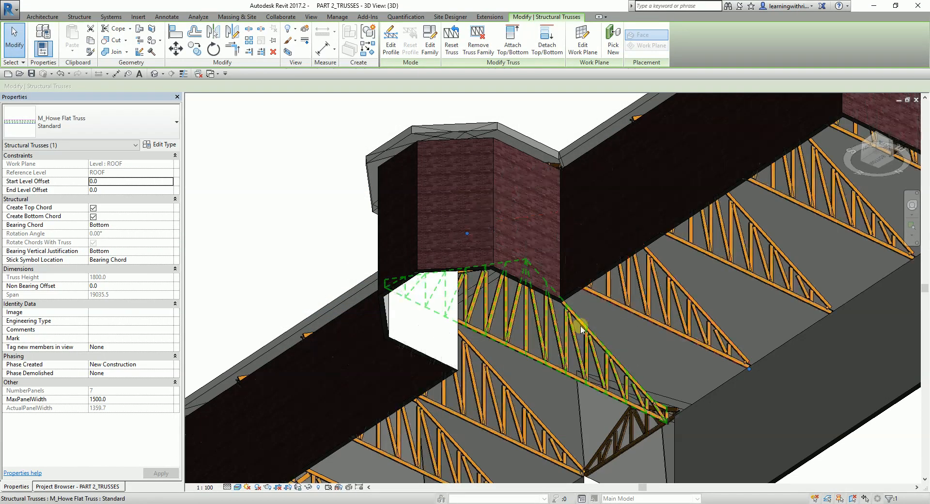
Examine the updated wooden trusses across the whole building from below, from above and in the default home 3D view.
scroll(578, 327, down, 2)
click(440, 288)
shift+middle_drag(405, 232, 612, 375)
scroll(522, 361, down, 1)
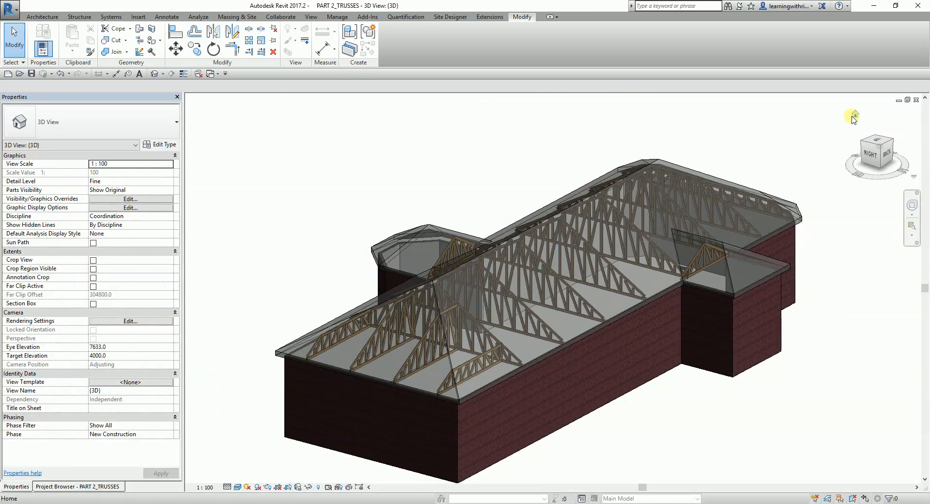
click(853, 116)
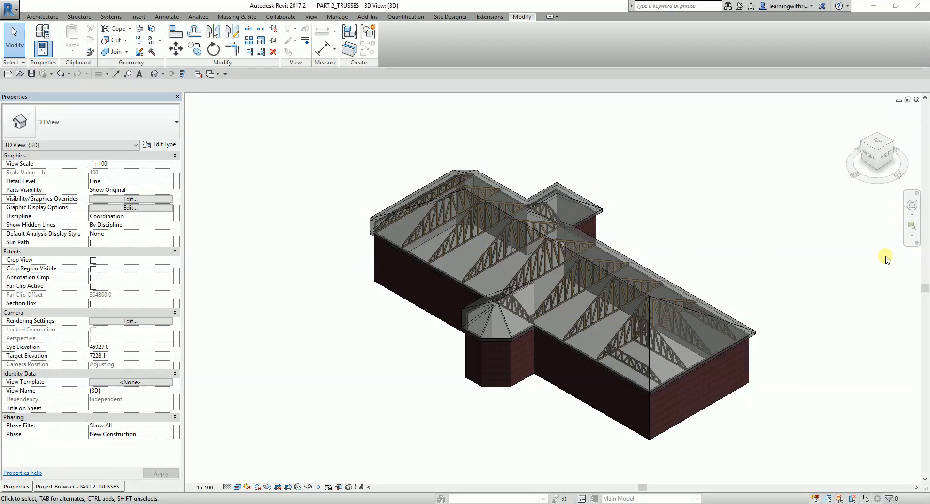
click(687, 186)
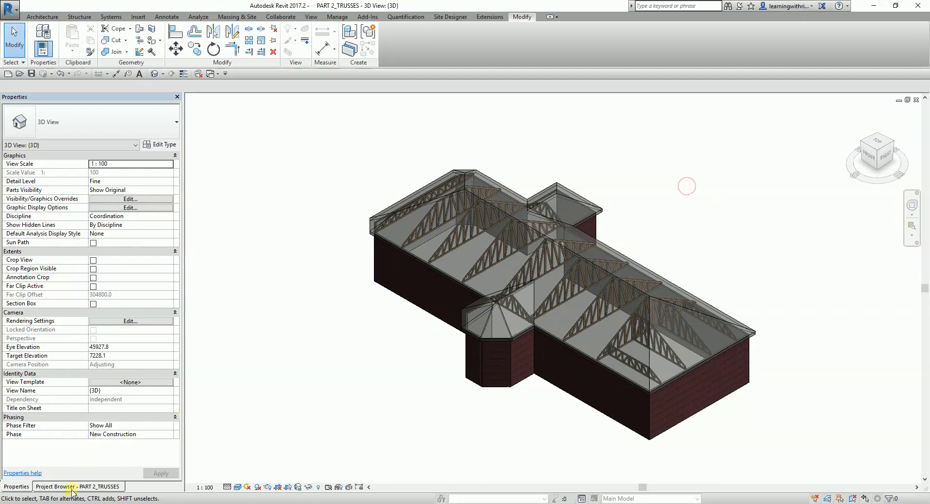
scroll(596, 261, up, 3)
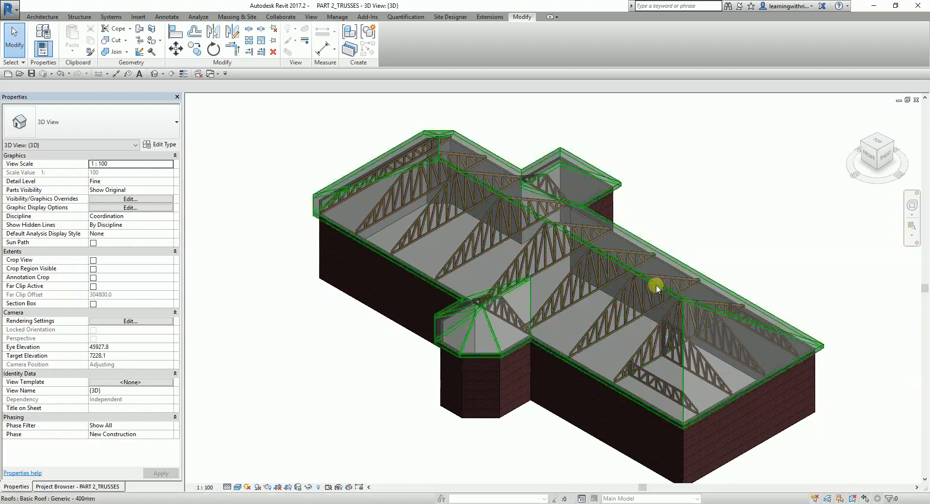
click(721, 202)
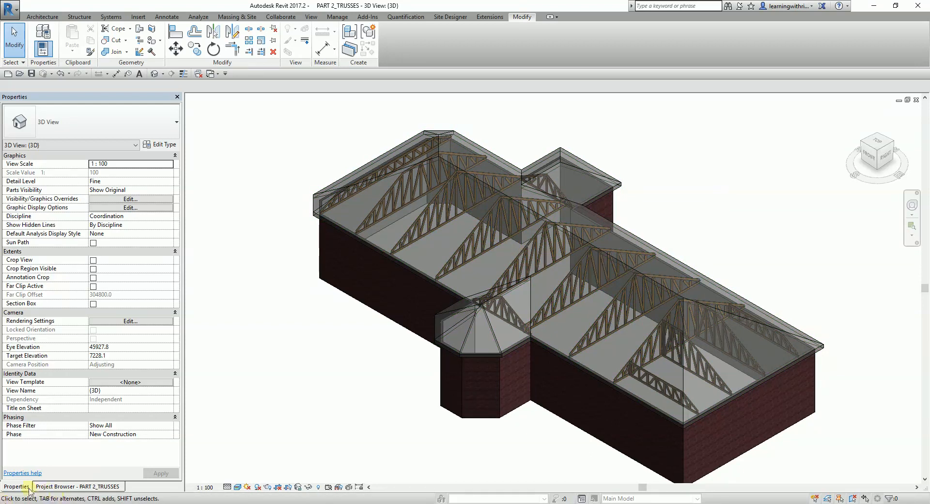
Open the Section 1 building section view and set its visual style to Realistic.
click(45, 486)
click(16, 231)
double_click(45, 240)
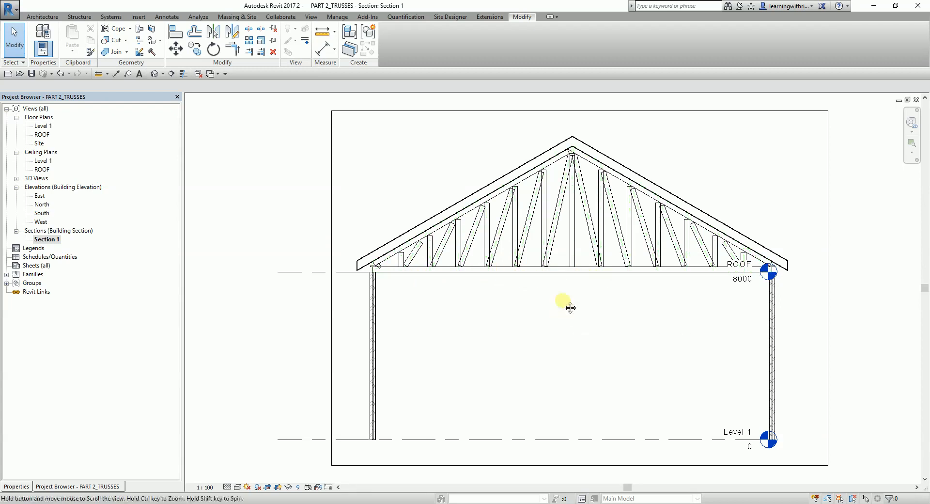
middle_drag(569, 312, 560, 304)
click(237, 487)
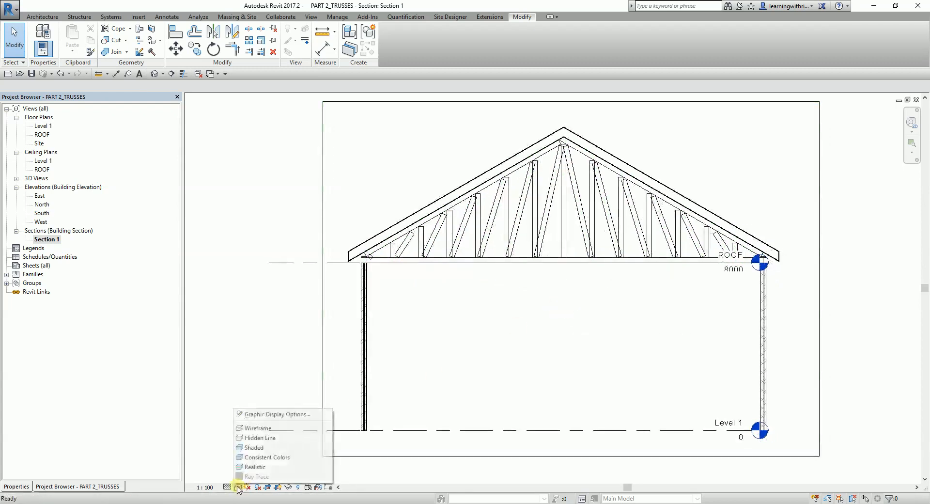
click(255, 466)
scroll(541, 237, up, 2)
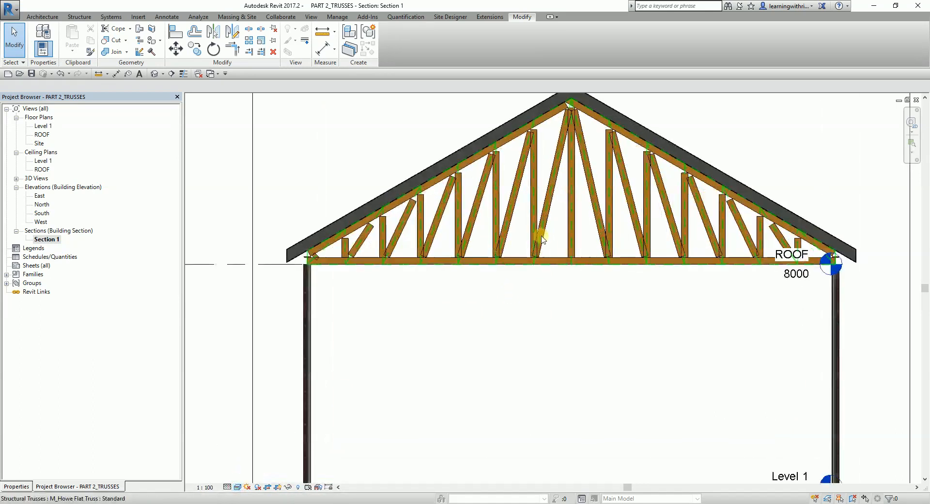
Edit the sectioned truss's profile and draw a 750 mm bottom chord line straight down, starting 5000 mm from the truss's left end.
click(542, 237)
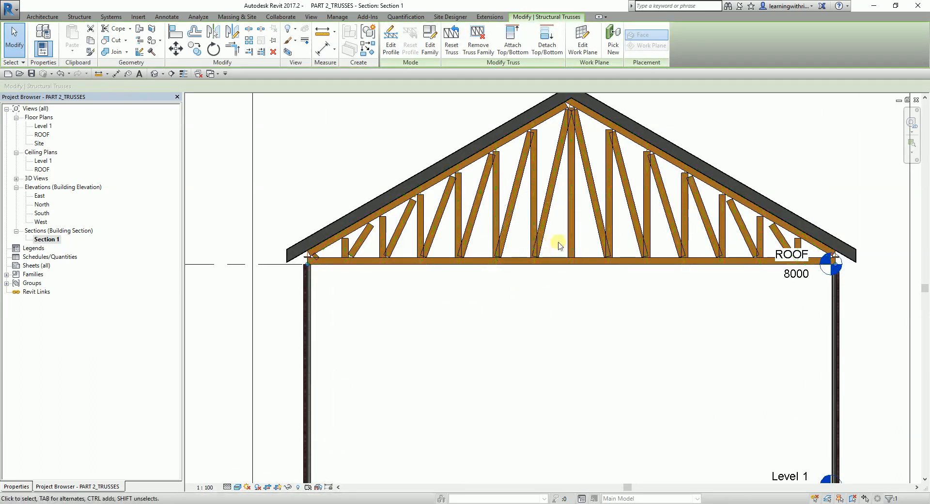
click(392, 54)
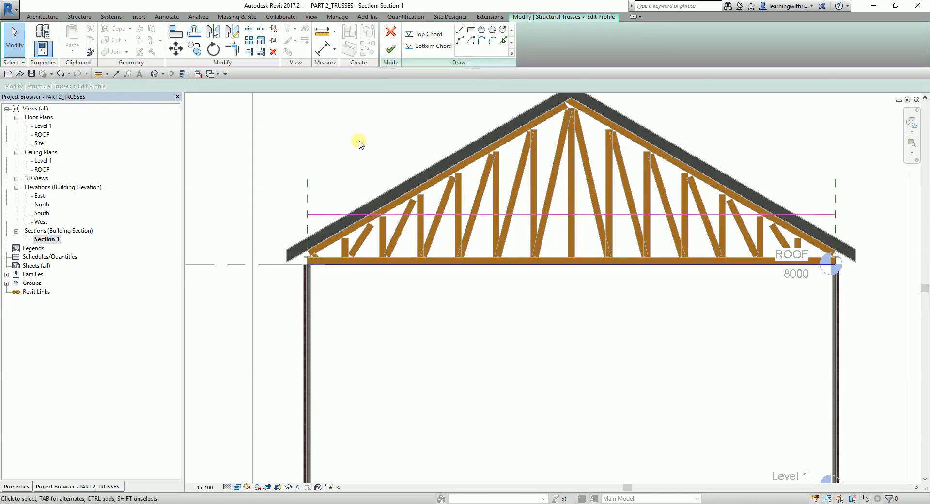
click(428, 48)
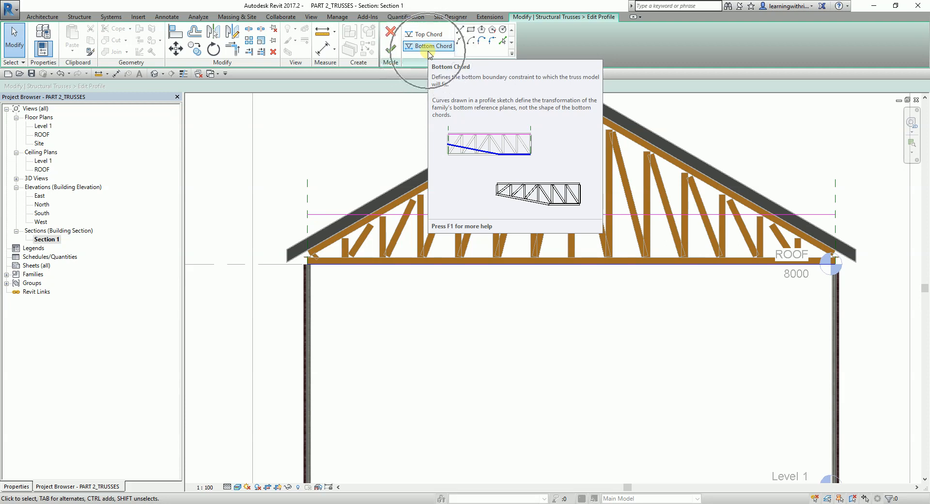
click(428, 53)
click(459, 32)
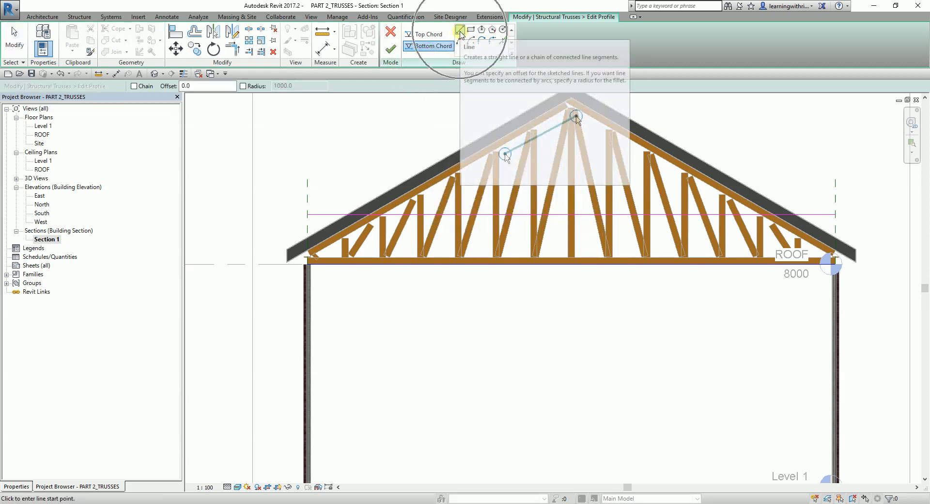
scroll(355, 292, up, 1)
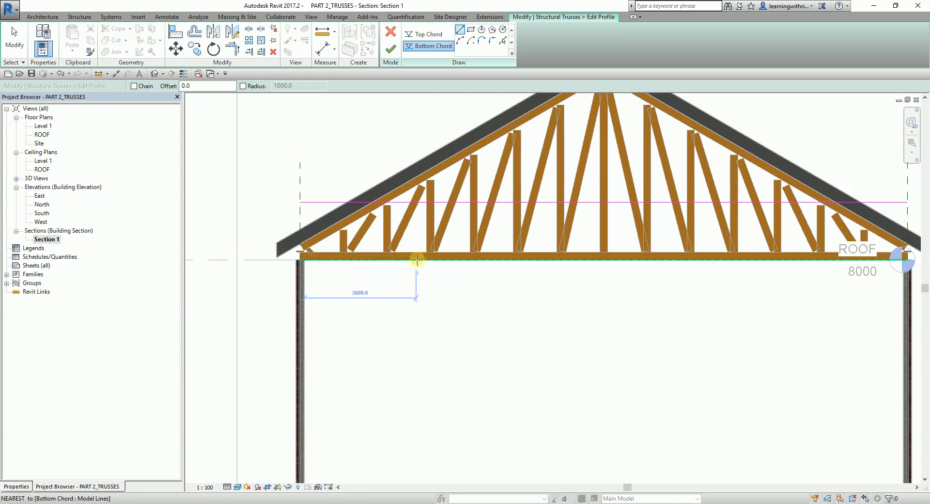
text(5000)
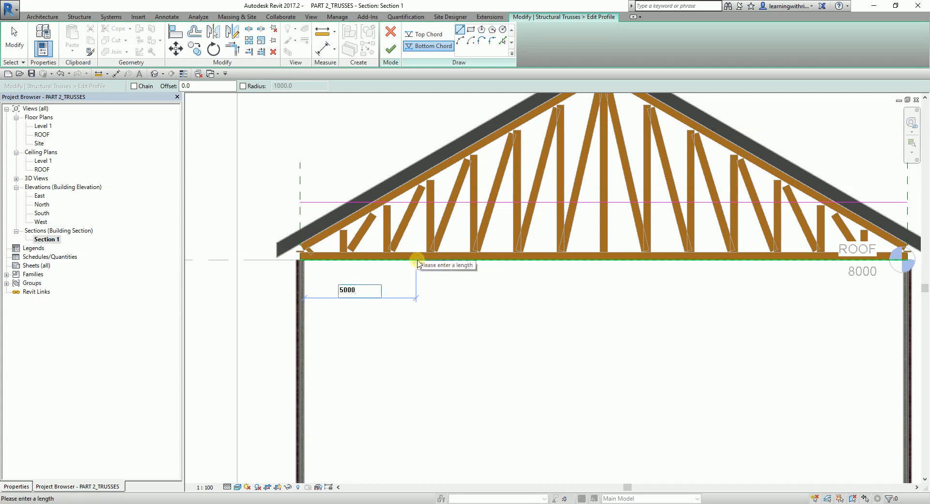
key(Return)
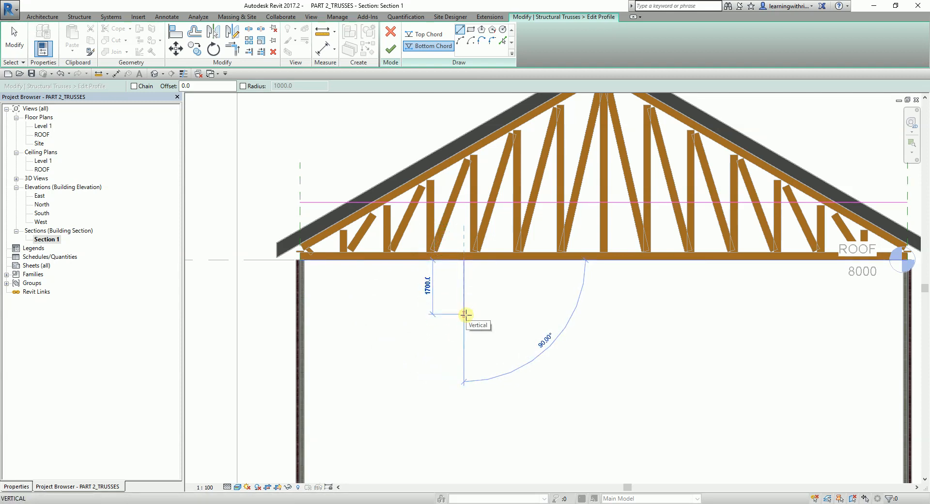
text(750)
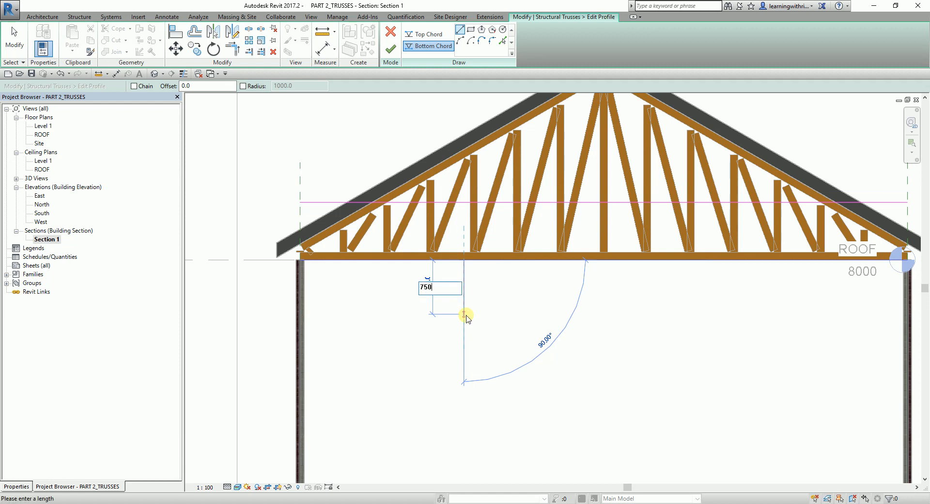
key(Return)
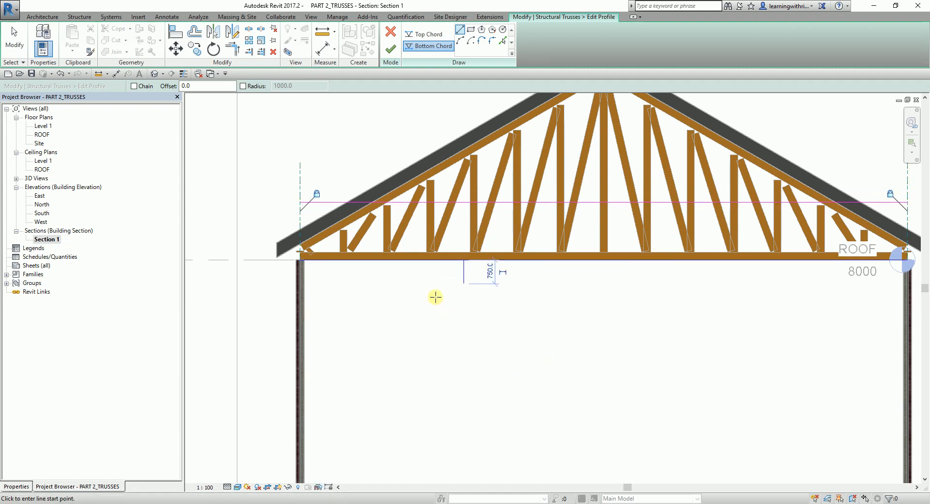
Draw a matching 750 mm vertical bottom chord line downward, starting 5000 mm from the truss's right end.
scroll(441, 300, up, 4)
scroll(630, 310, down, 4)
middle_drag(677, 318, 471, 339)
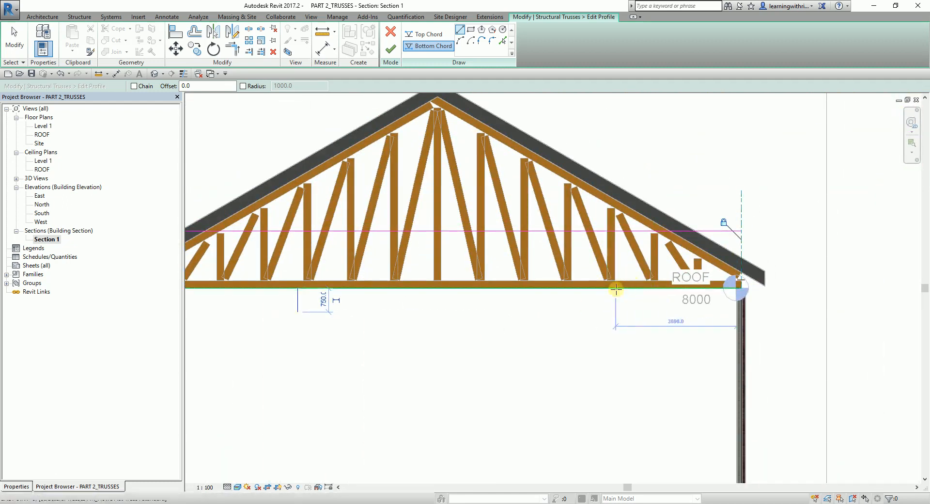
scroll(649, 303, up, 1)
scroll(650, 304, up, 2)
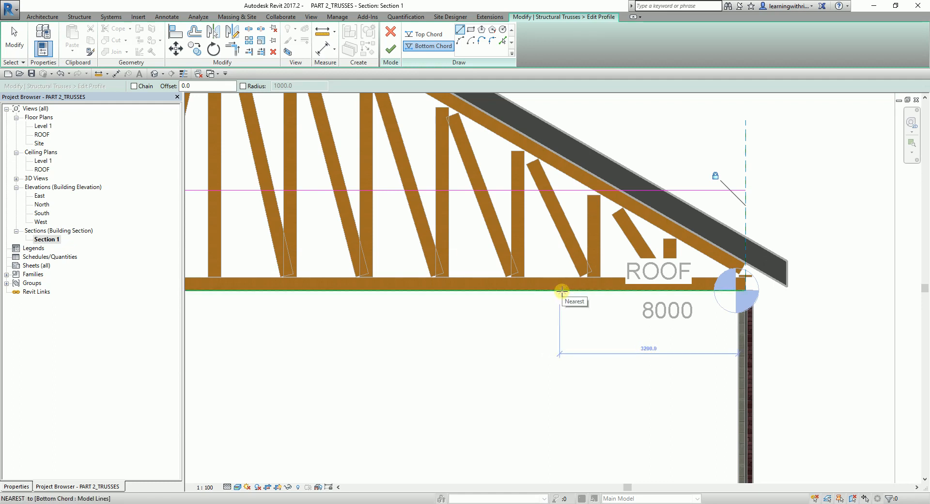
text(5)
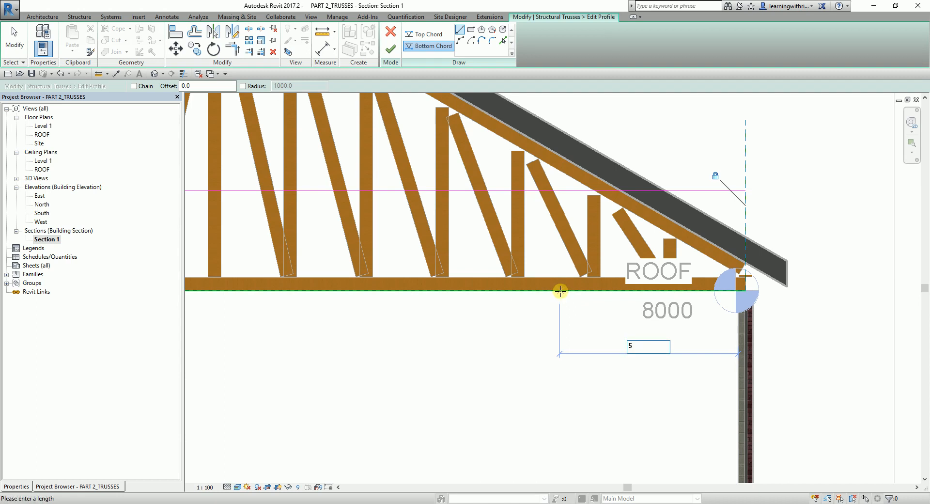
text(000)
key(Return)
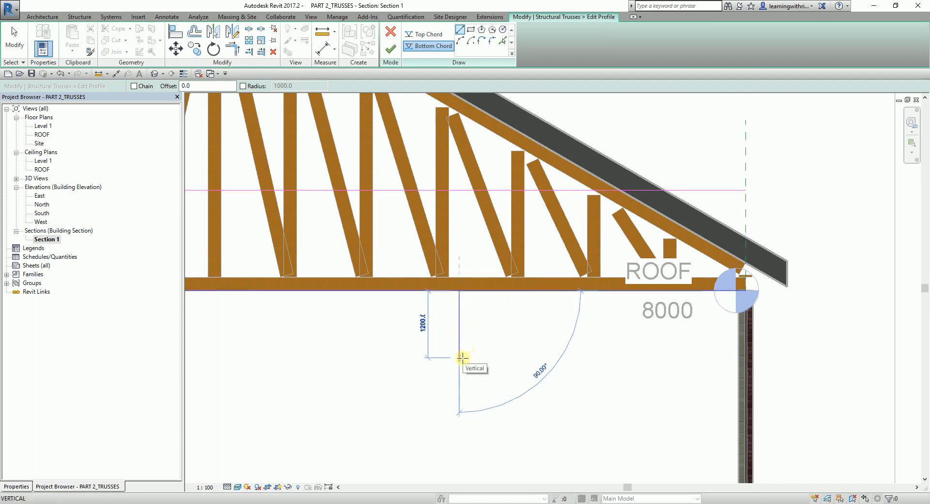
text(7)
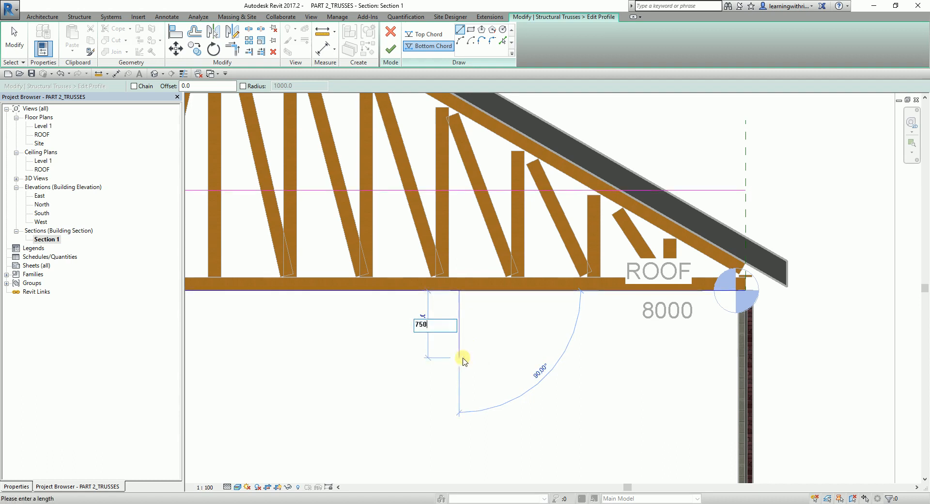
text(50)
key(Return)
Connect the lower ends of the two vertical lines with a downward-bulging start-end-radius arc of 7000 mm radius.
scroll(488, 370, down, 2)
scroll(493, 384, up, 2)
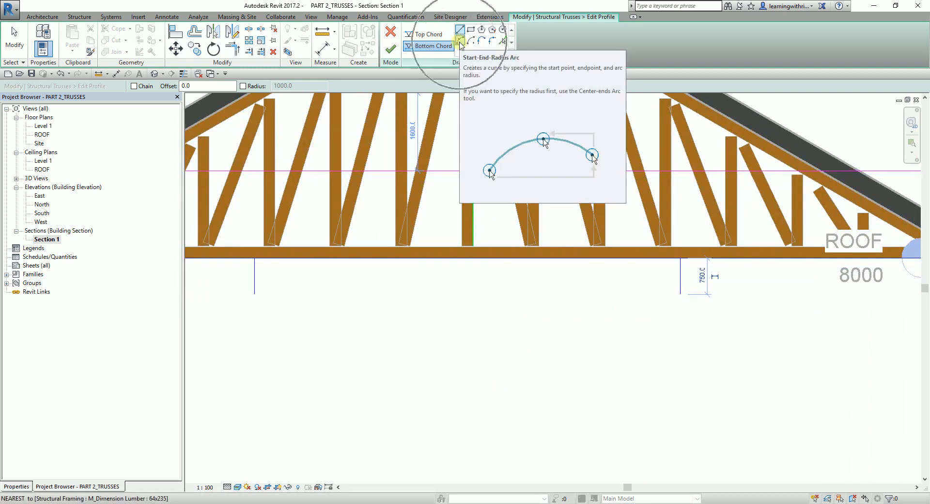
key(Escape)
click(460, 42)
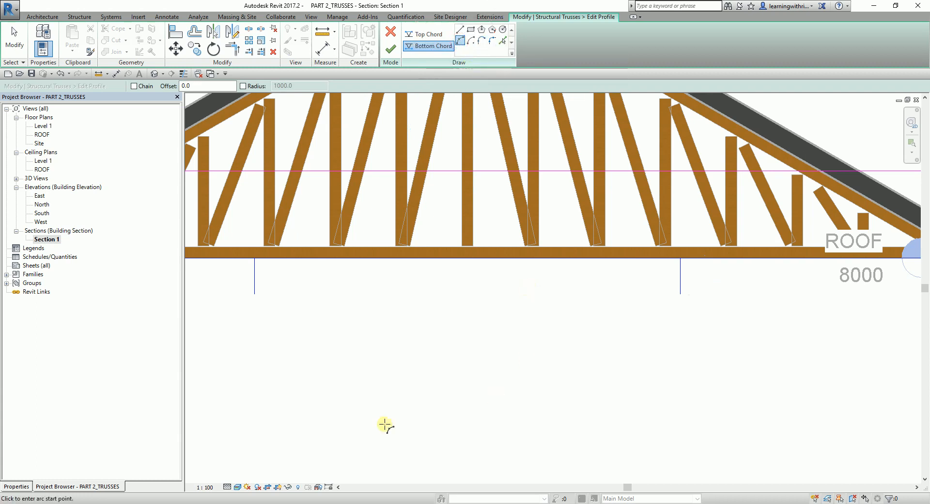
click(255, 296)
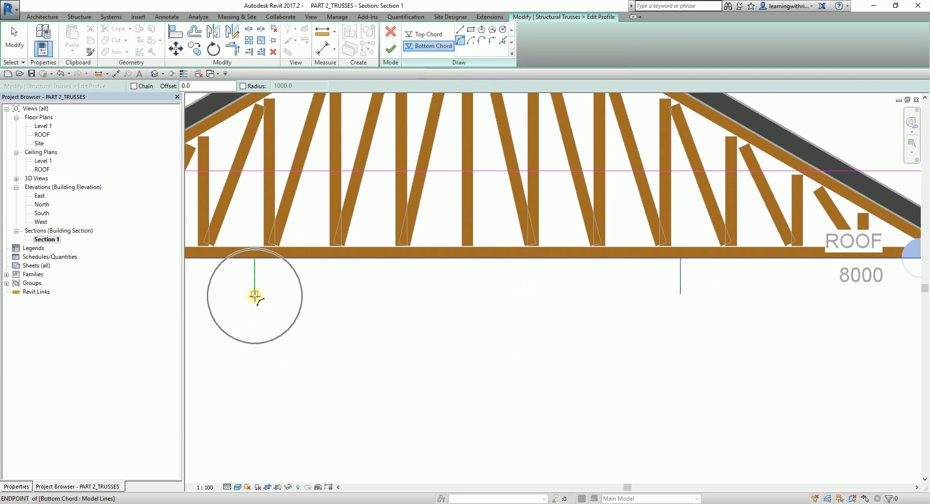
click(678, 294)
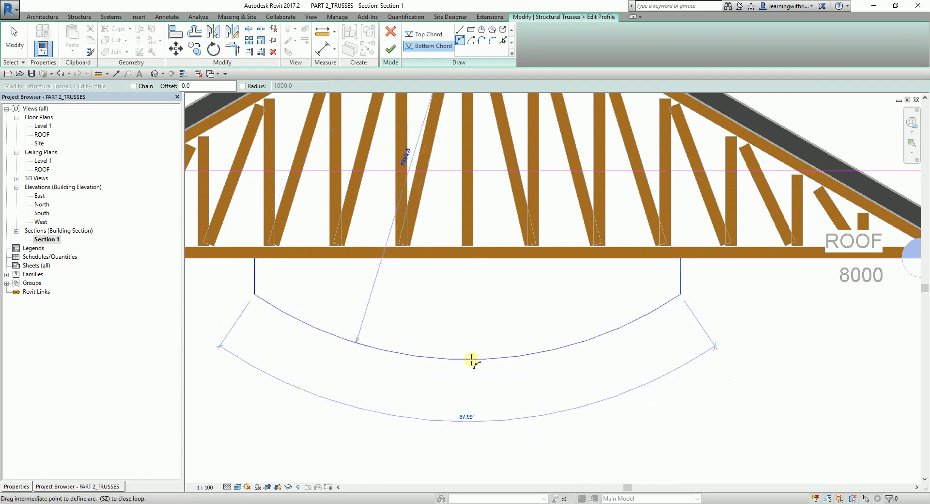
text(7000)
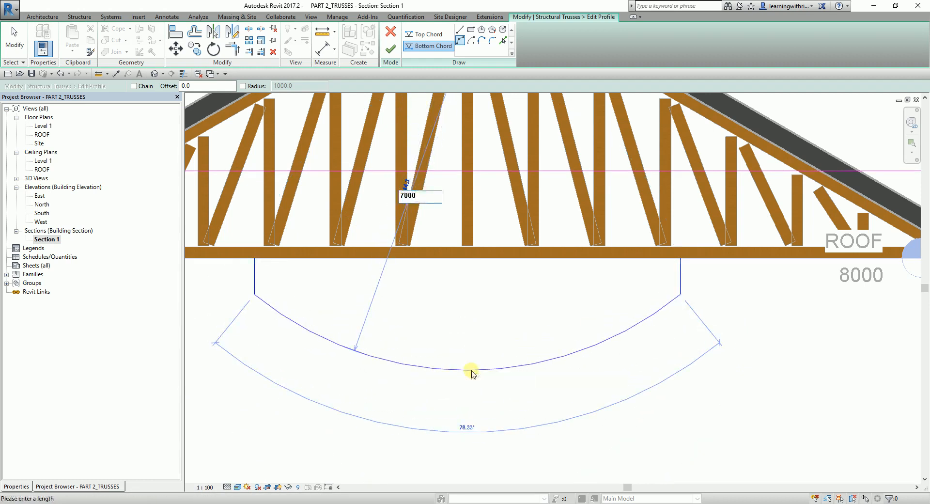
key(Return)
scroll(547, 398, down, 1)
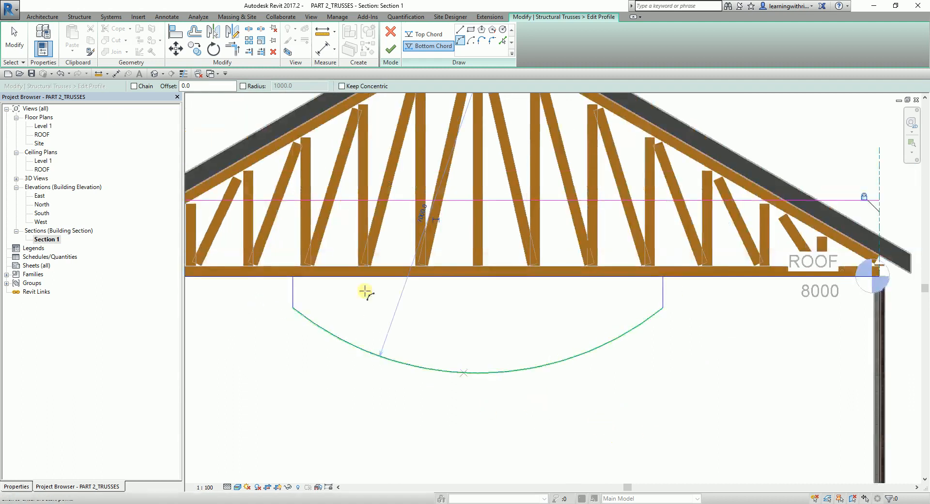
click(14, 44)
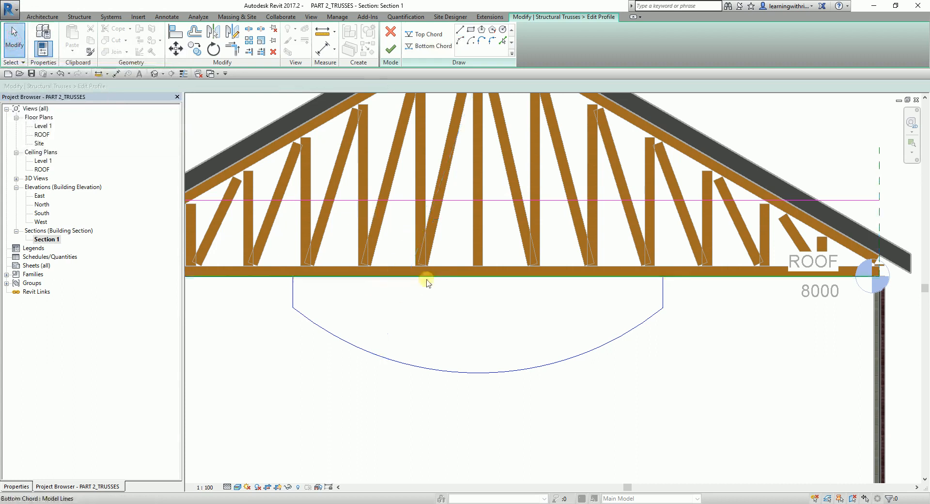
scroll(473, 284, up, 1)
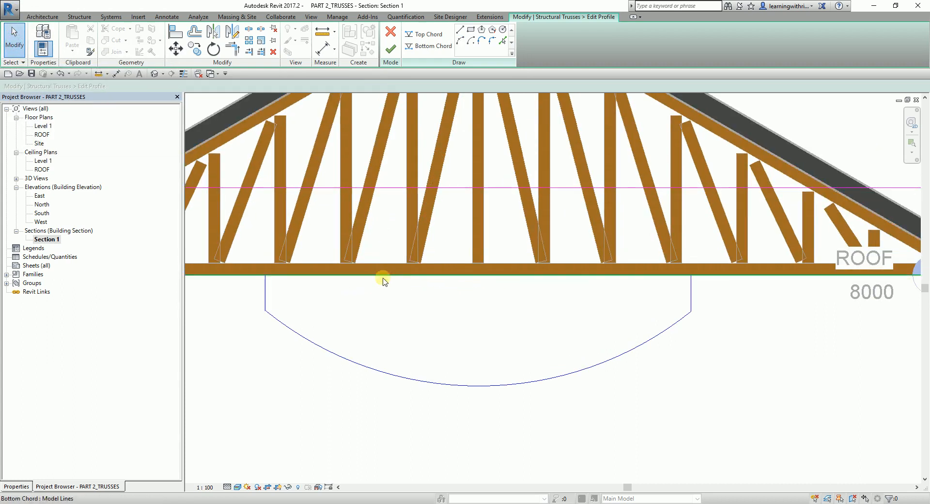
middle_drag(282, 306, 403, 305)
scroll(255, 305, down, 2)
middle_drag(255, 305, 326, 290)
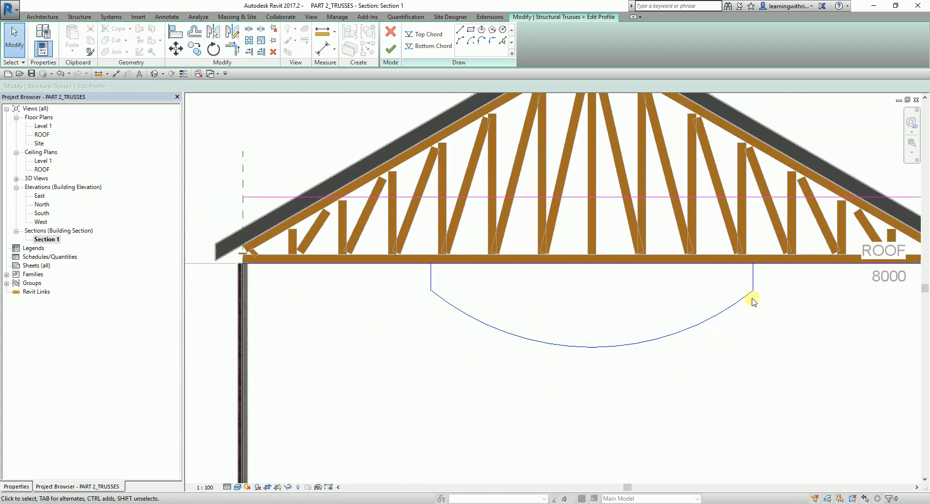
Split the original bottom chord line at the two vertical lines, deleting the inner segment between them.
middle_drag(757, 262, 671, 266)
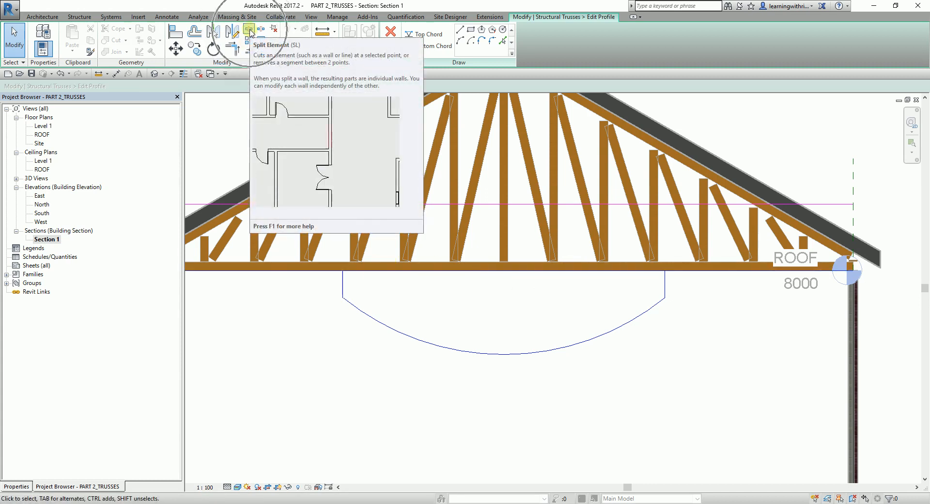
click(250, 31)
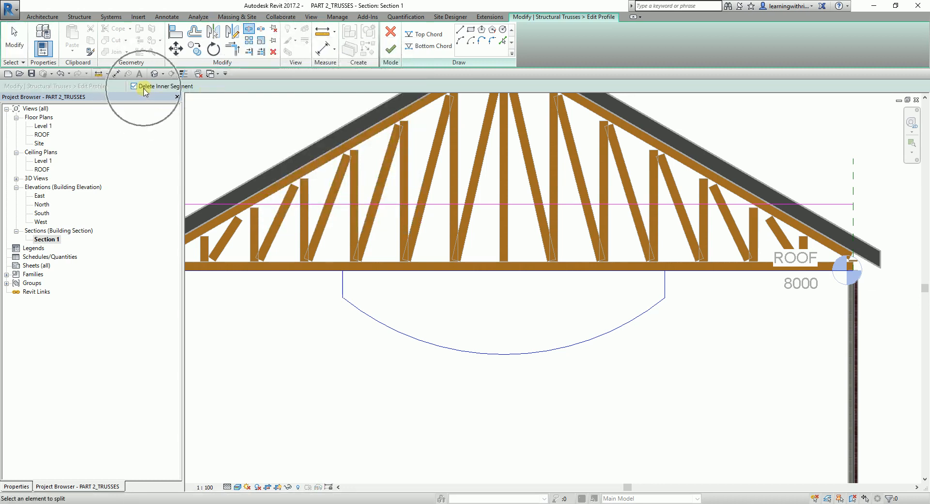
scroll(339, 286, up, 5)
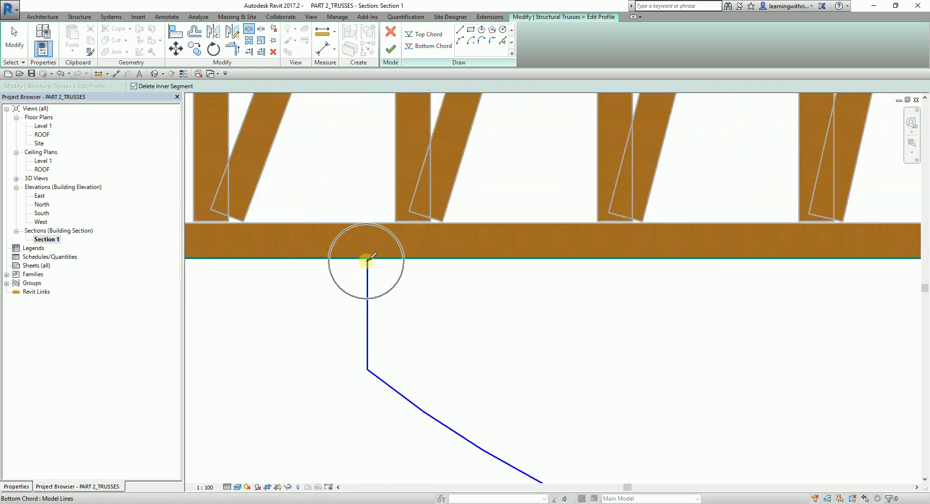
click(367, 257)
scroll(519, 306, down, 5)
scroll(480, 298, up, 8)
click(499, 259)
click(496, 258)
scroll(418, 329, down, 5)
middle_drag(366, 366, 602, 316)
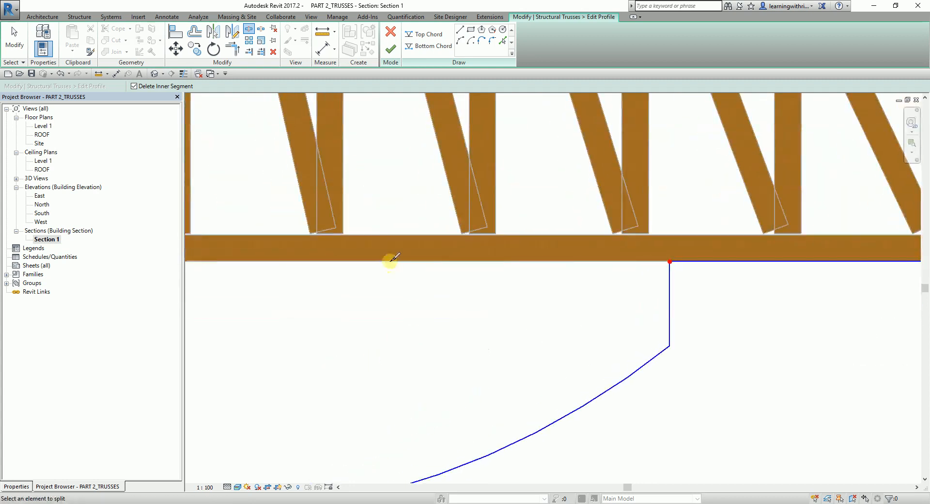
scroll(379, 273, down, 3)
middle_drag(303, 281, 513, 281)
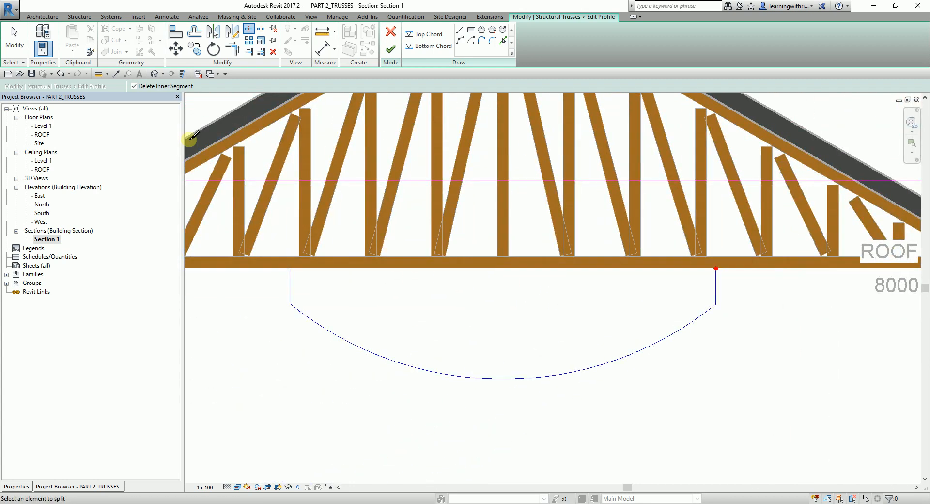
click(15, 43)
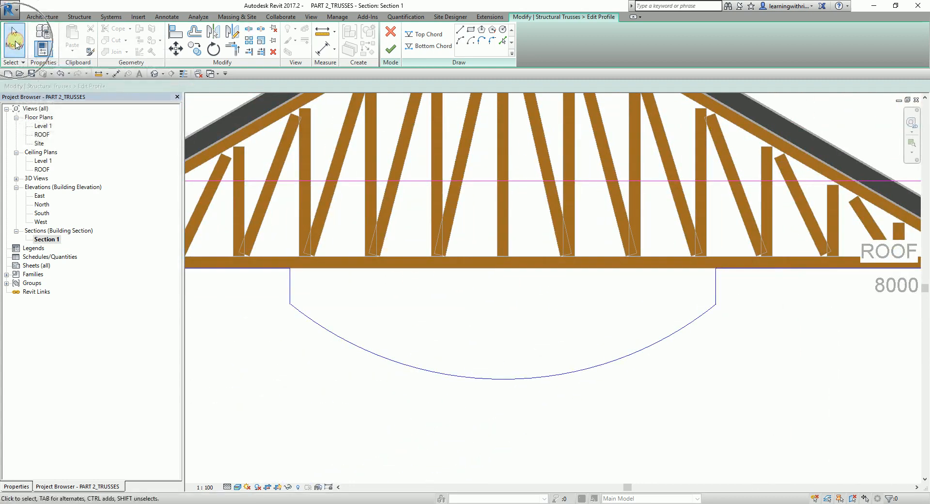
Finish the truss profile edit to apply the arched bottom chord and deselect the truss.
click(392, 49)
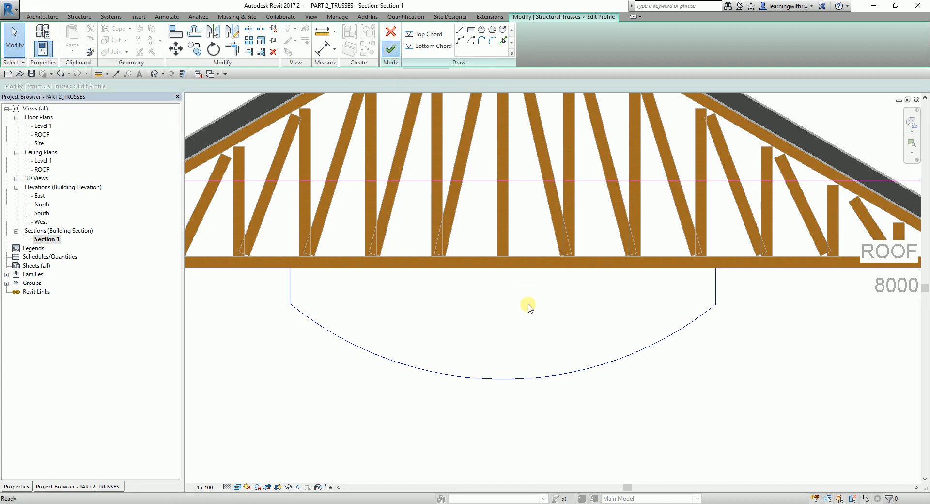
scroll(525, 312, down, 5)
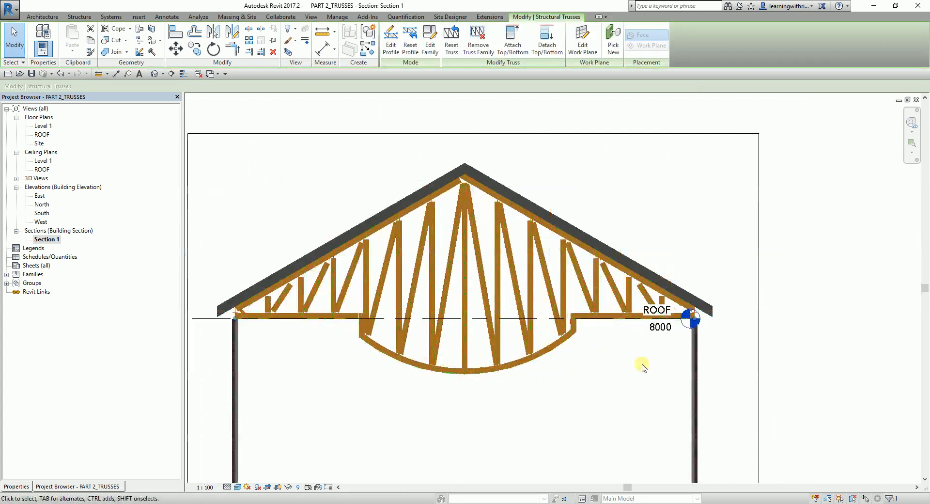
click(815, 281)
scroll(711, 325, down, 3)
middle_drag(727, 349, 710, 307)
scroll(674, 324, up, 2)
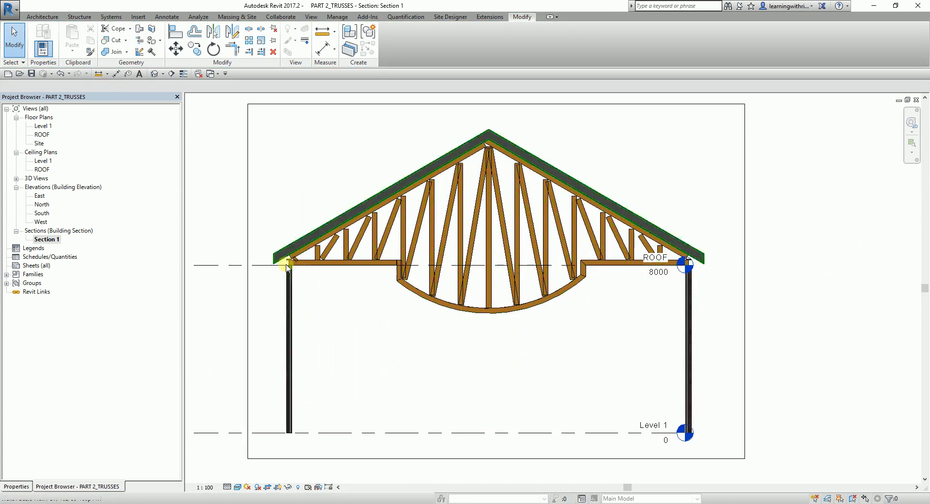
Extend the right ends of the ROOF and Level 1 level lines past the section's crop boundary.
click(261, 267)
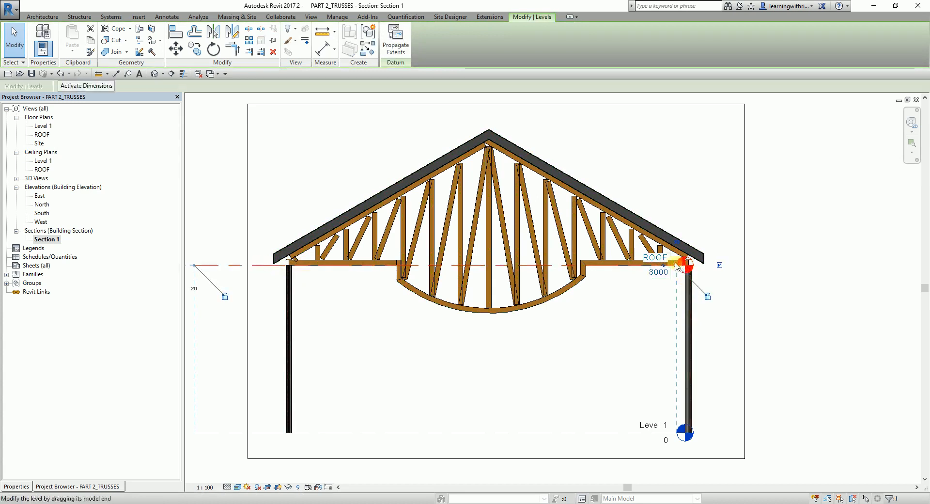
drag(676, 266, 816, 270)
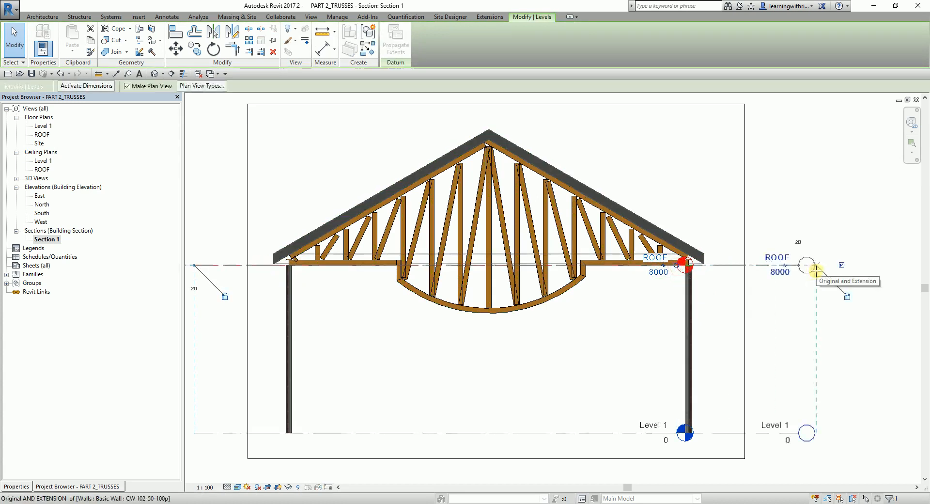
click(731, 218)
scroll(726, 194, down, 3)
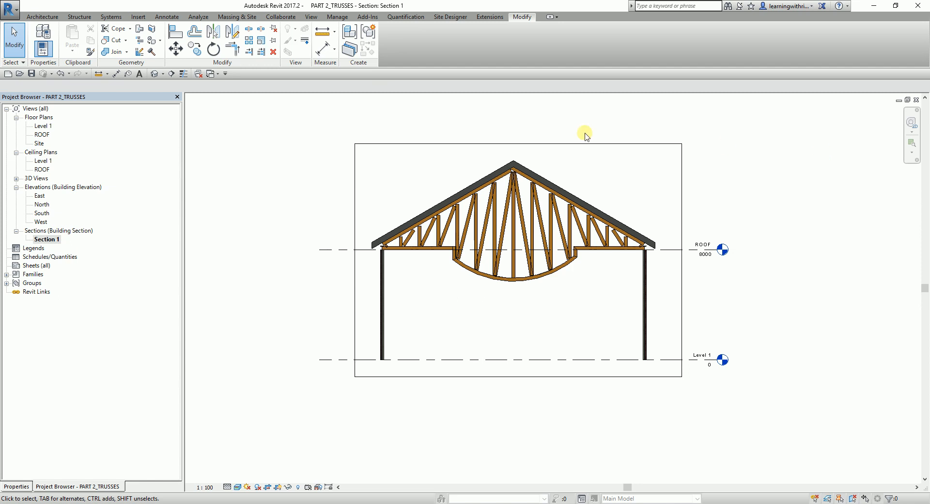
Examine how the truss's top chords and web members meet beneath the roof ridge.
scroll(513, 167, up, 6)
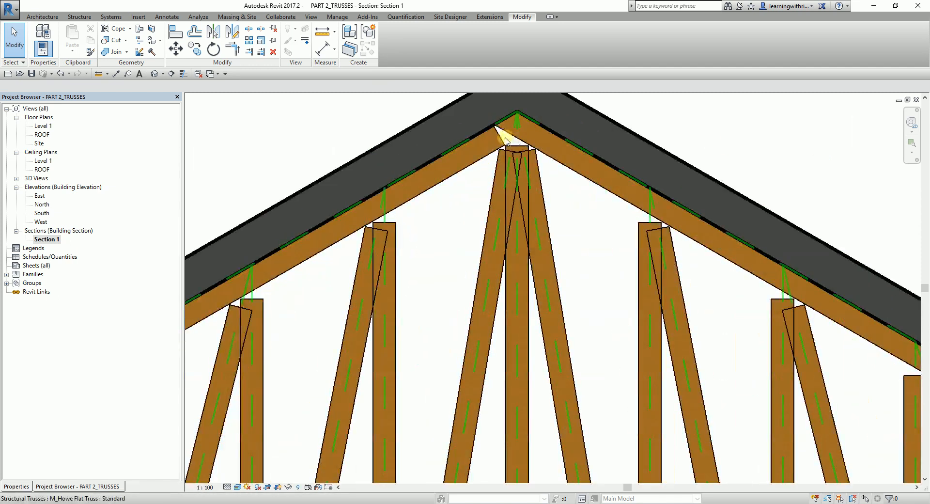
scroll(505, 138, up, 2)
middle_drag(508, 154, 513, 185)
scroll(532, 240, down, 2)
middle_drag(532, 244, 754, 97)
scroll(646, 220, down, 2)
middle_drag(760, 214, 524, 377)
scroll(545, 192, up, 2)
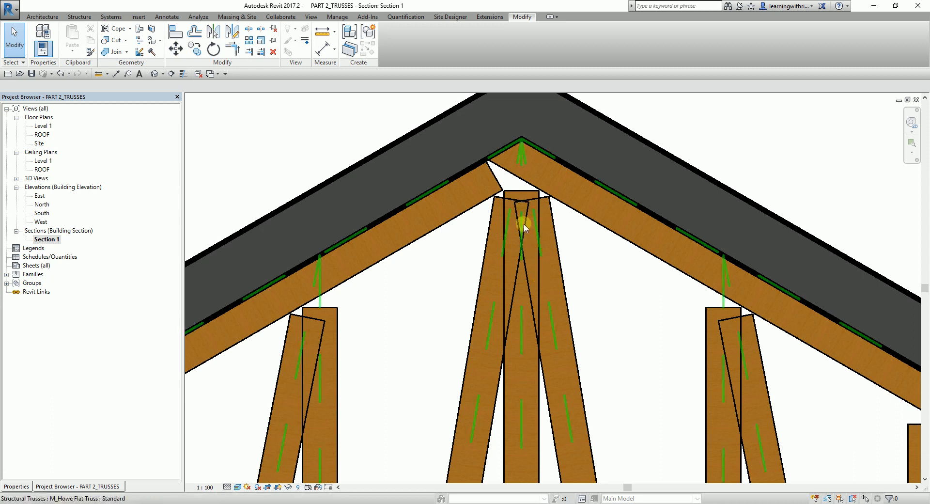
scroll(533, 253, down, 1)
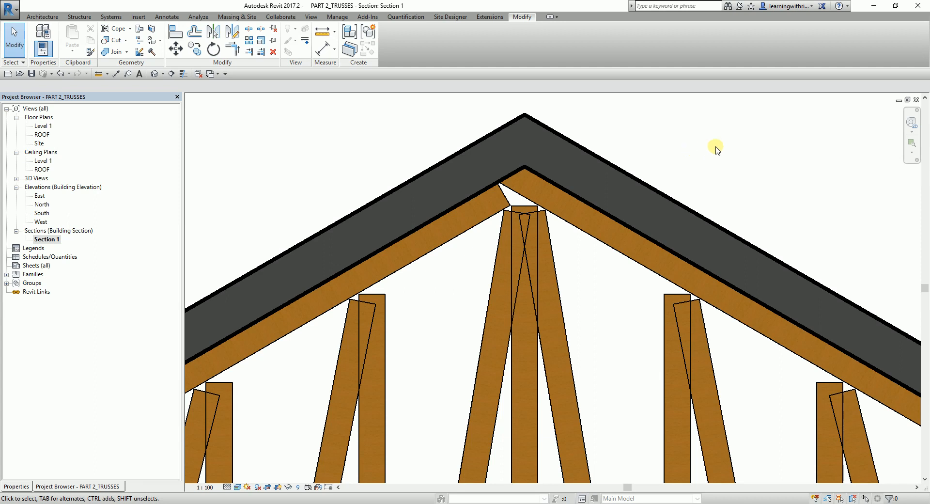
scroll(707, 152, down, 6)
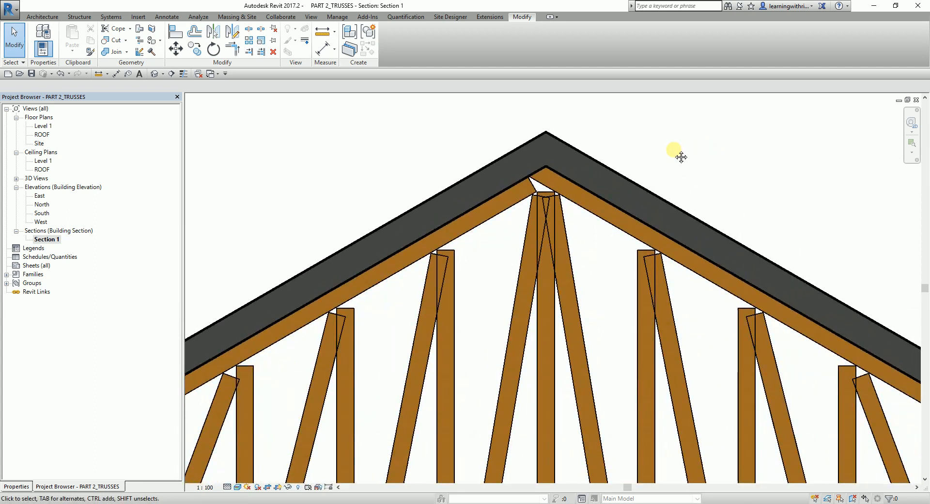
scroll(695, 296, up, 3)
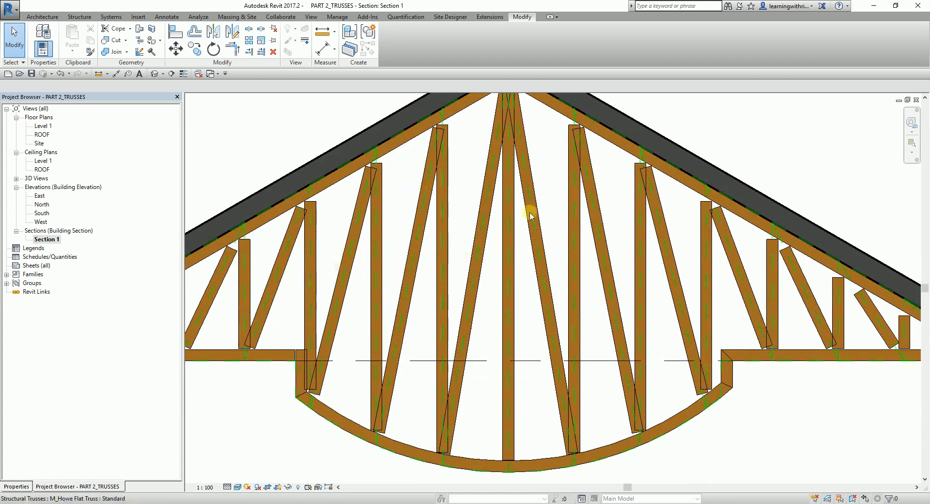
middle_drag(530, 215, 548, 290)
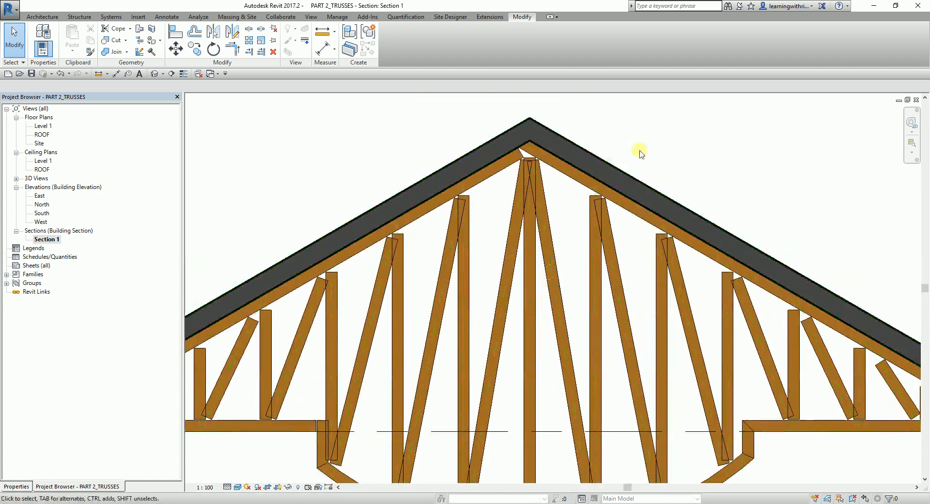
Select the right 64x235 top chord member within the truss and unpin it.
scroll(533, 136, up, 3)
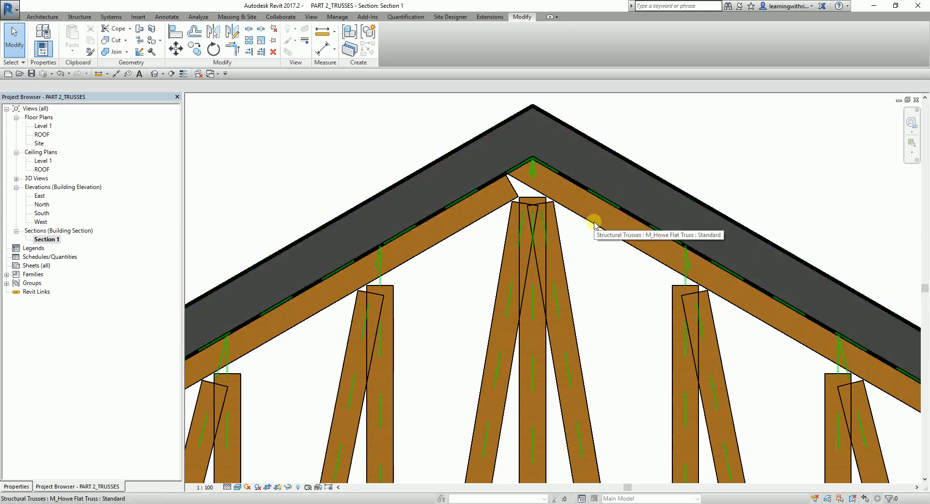
key(Tab)
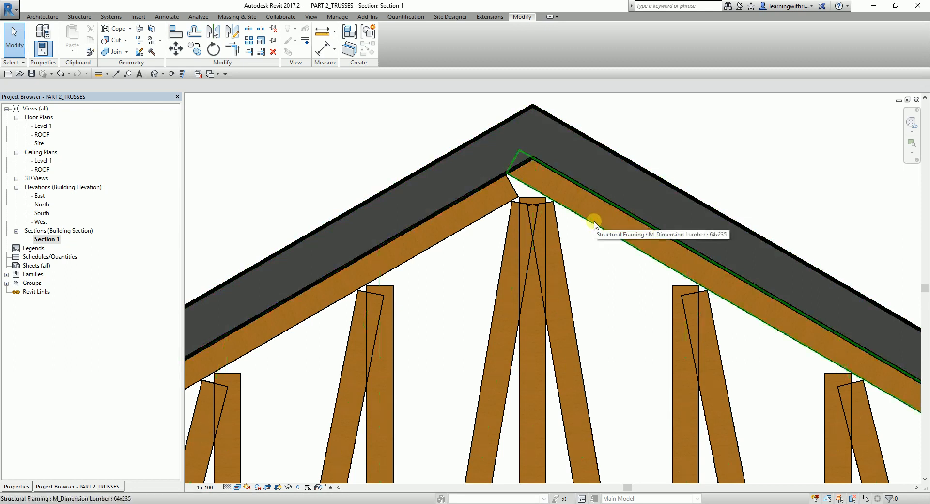
click(595, 224)
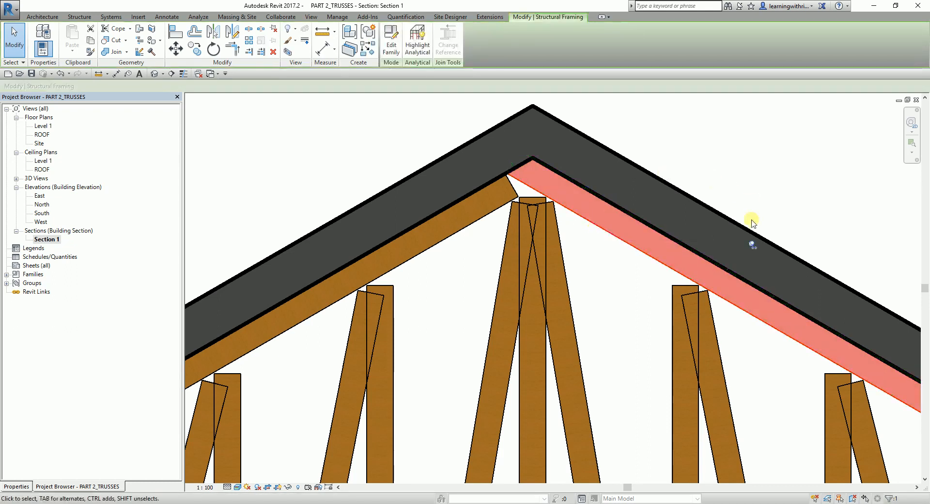
click(753, 245)
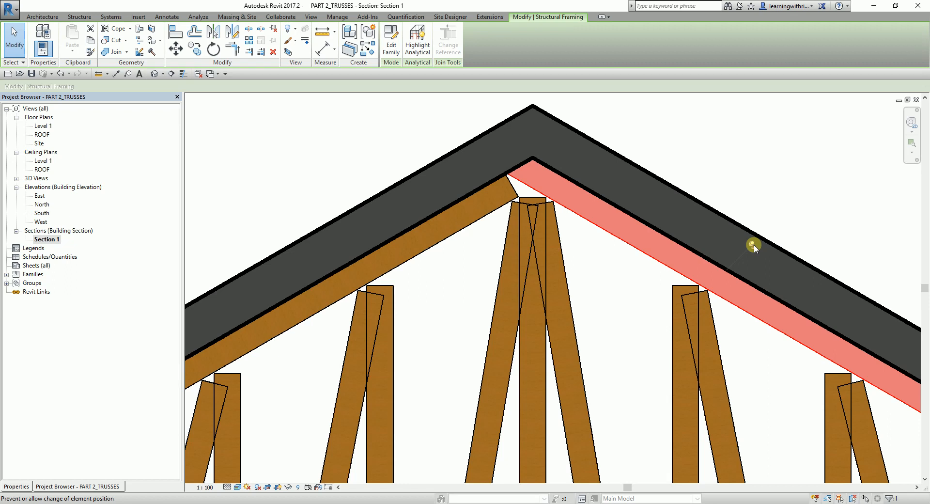
click(754, 244)
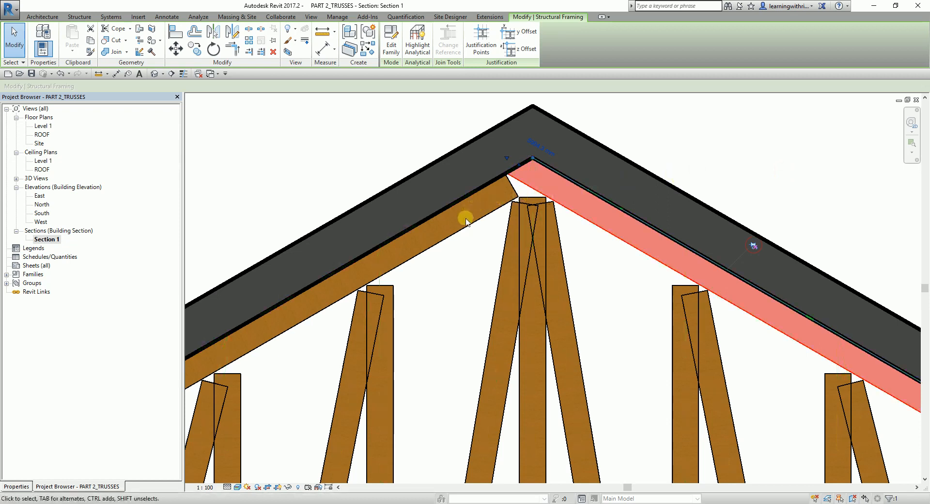
Select the left 64x235 top chord member within the truss, unpin it, and clear the selection.
click(353, 146)
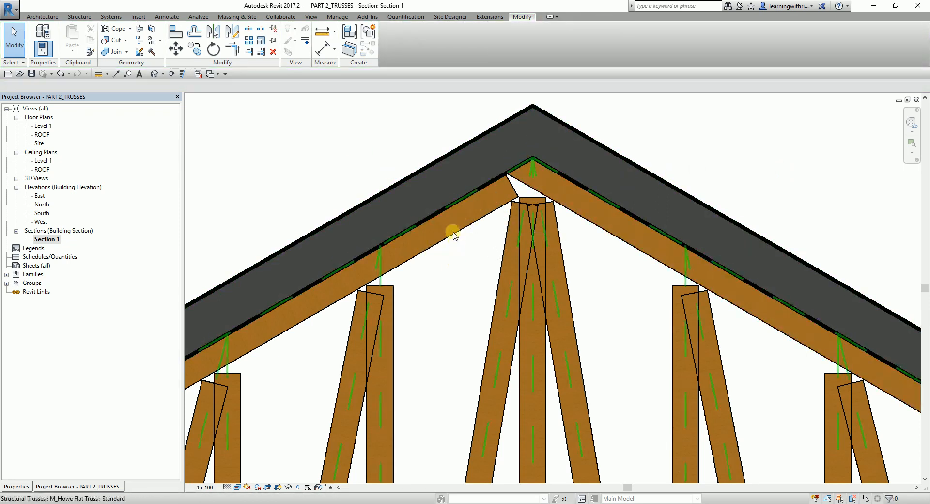
key(Tab)
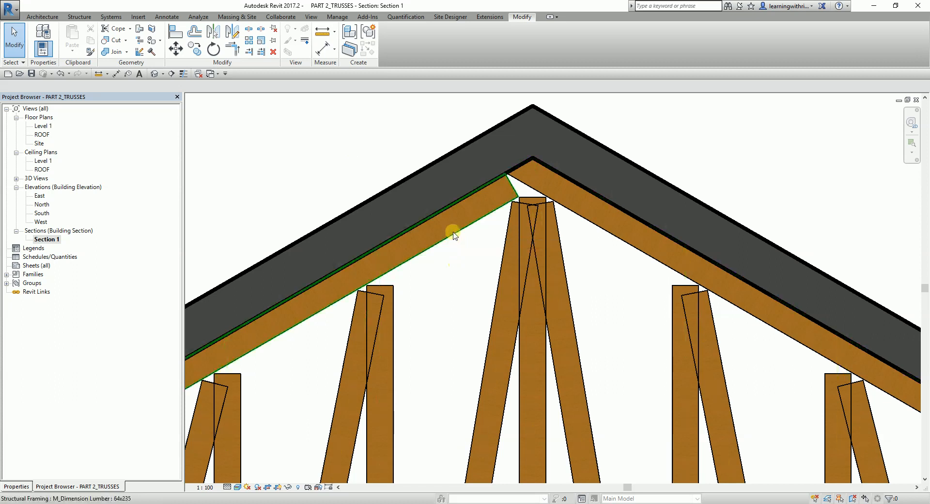
click(452, 234)
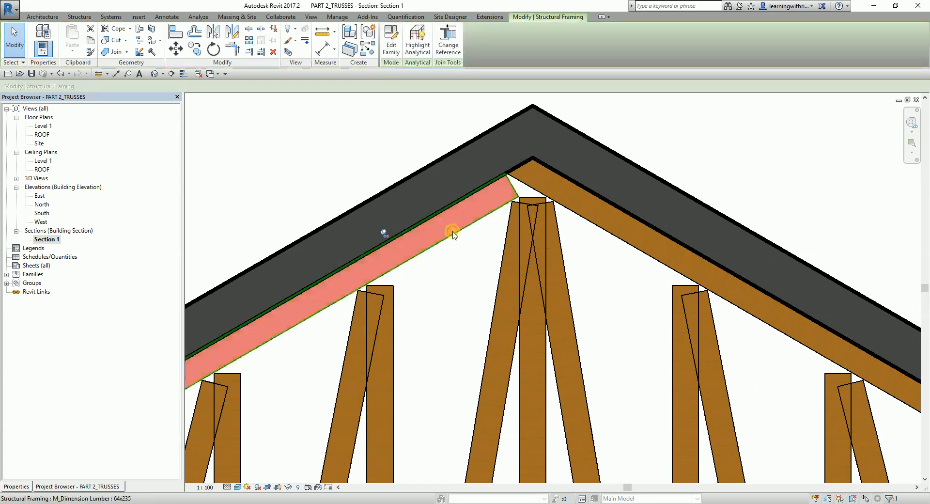
click(382, 236)
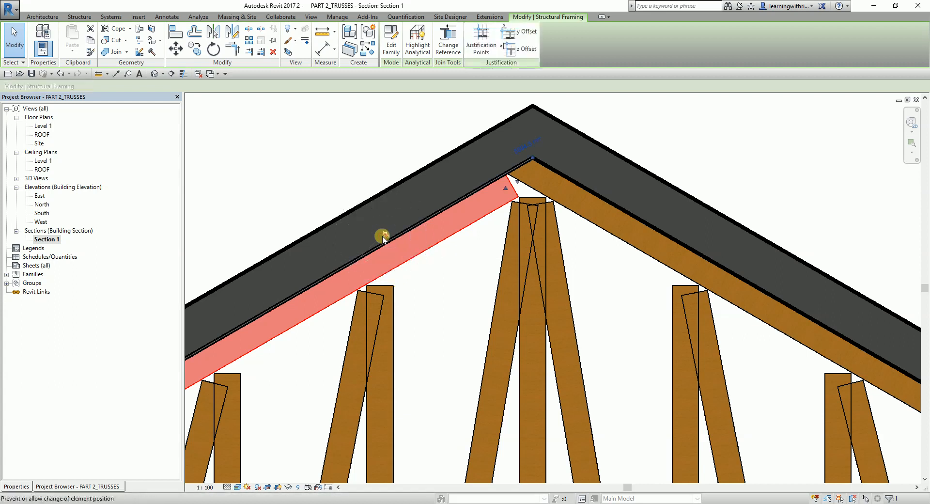
click(286, 160)
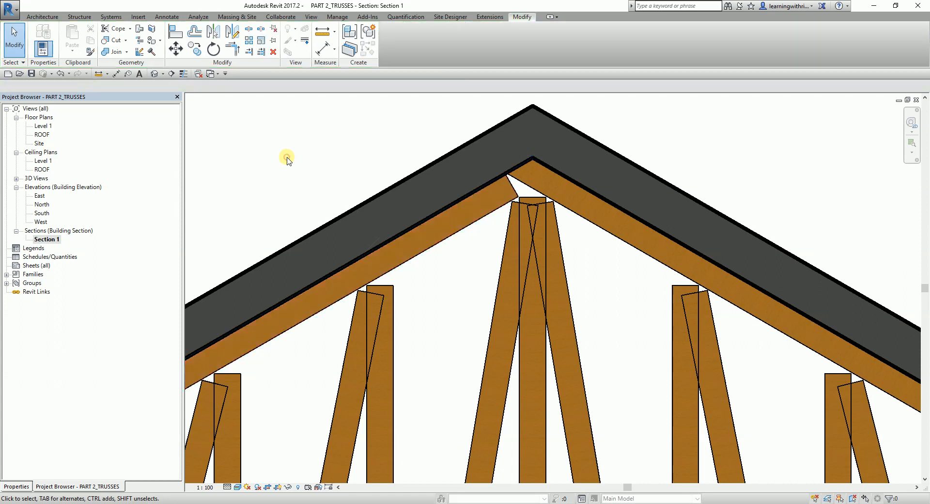
Change the beam join between the two top chords at the ridge to a mitre and lock it.
click(139, 42)
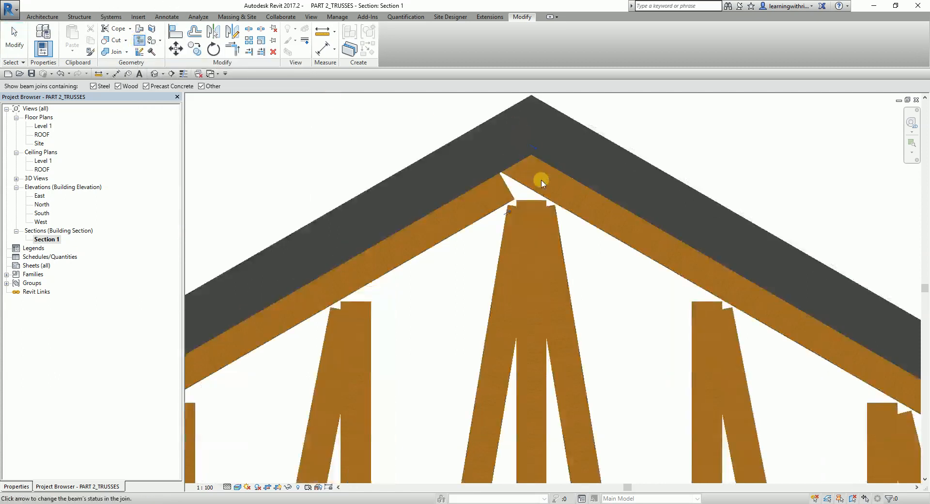
scroll(541, 179, up, 3)
scroll(472, 247, down, 2)
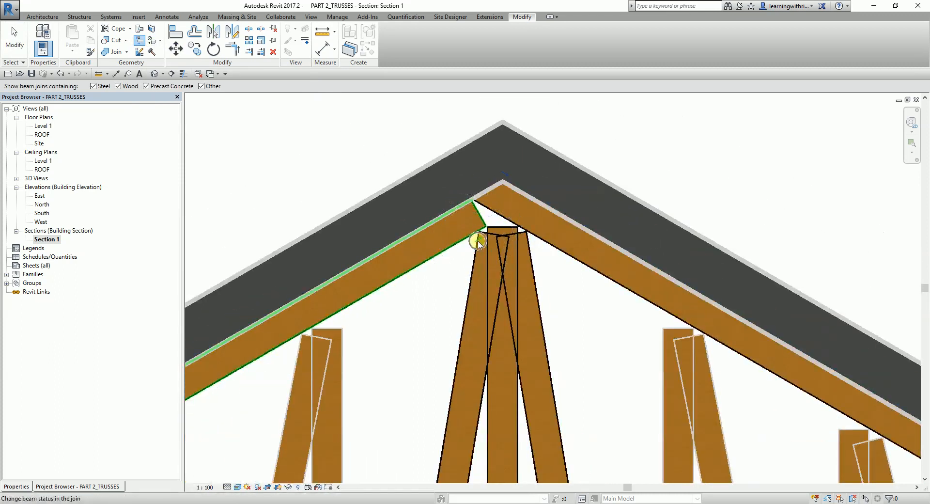
click(477, 242)
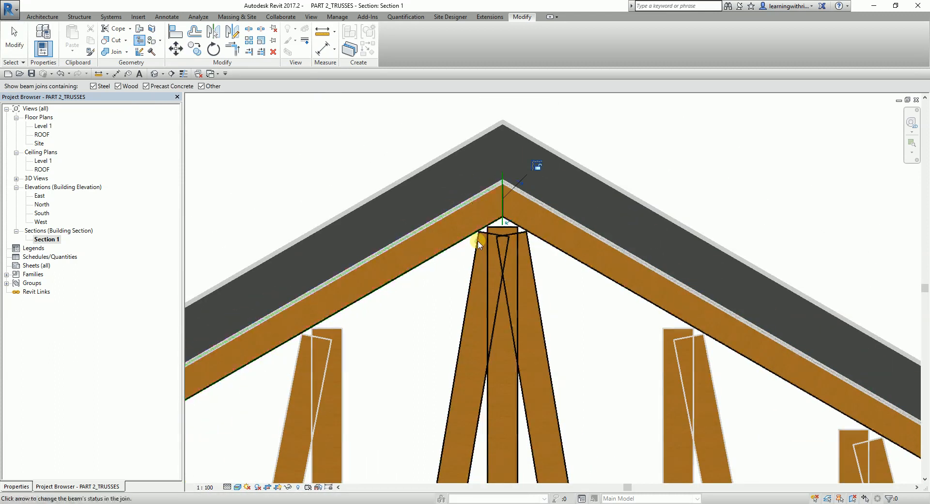
click(538, 167)
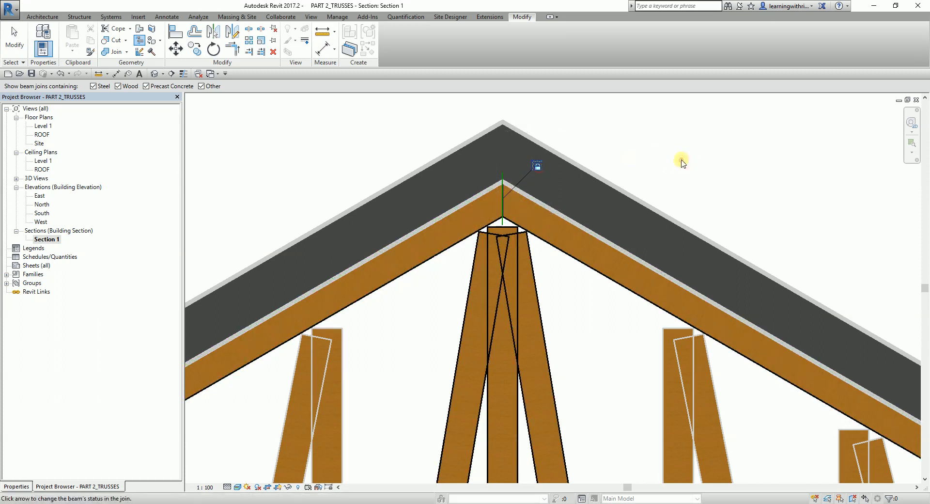
click(15, 40)
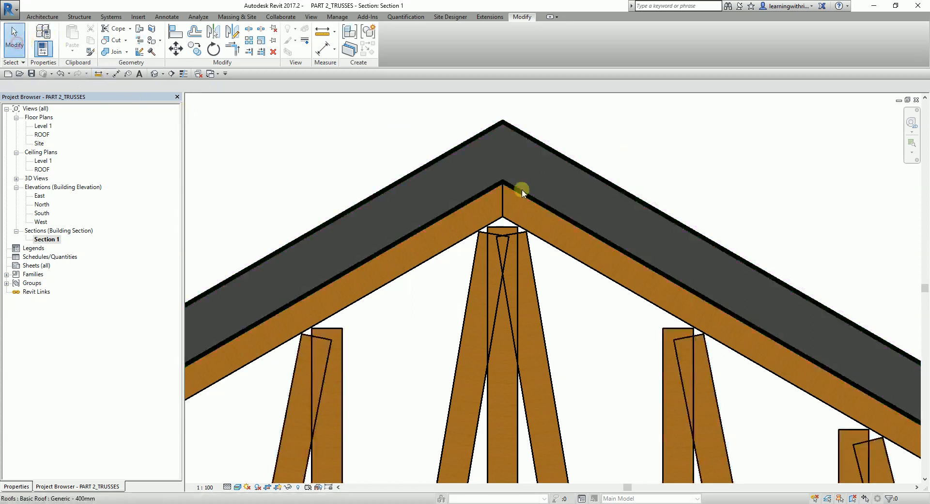
scroll(521, 186, down, 2)
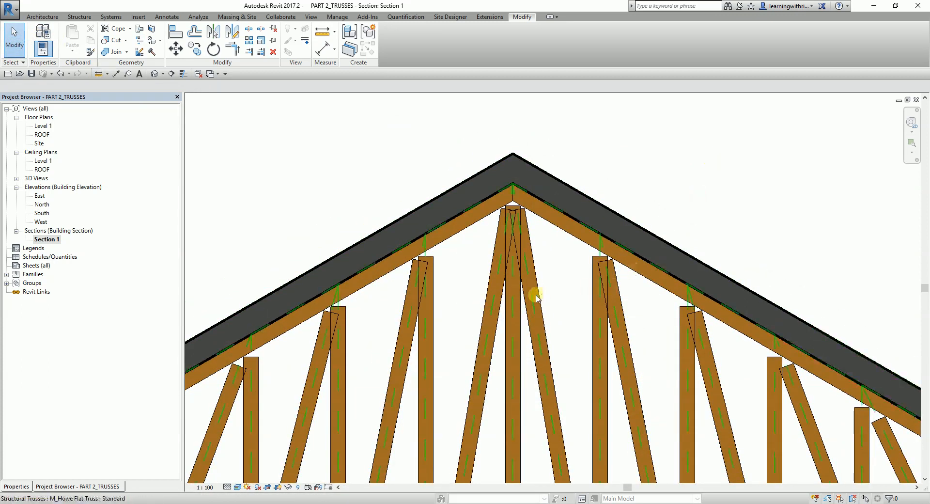
scroll(519, 258, up, 3)
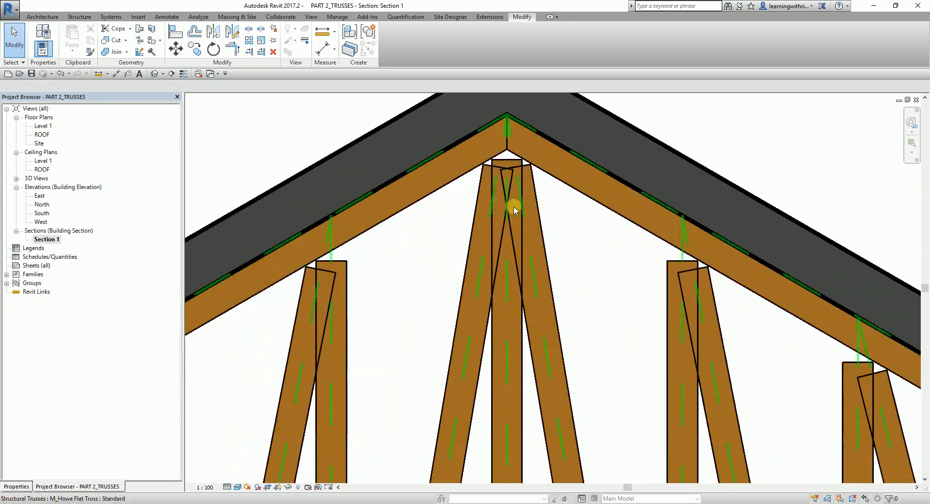
Unpin the central 64x235 vertical web below the ridge and extend its upper end into the top chords.
middle_drag(504, 204, 508, 235)
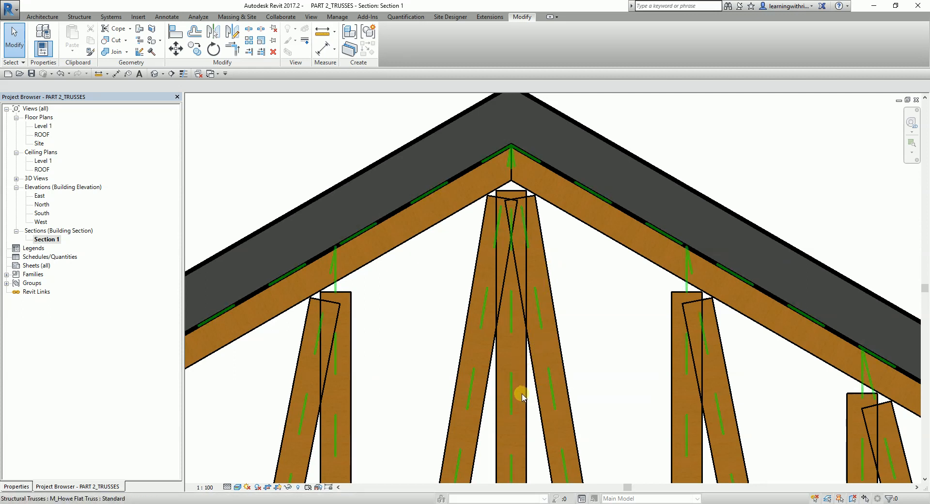
key(Tab)
key(Tab)
click(523, 393)
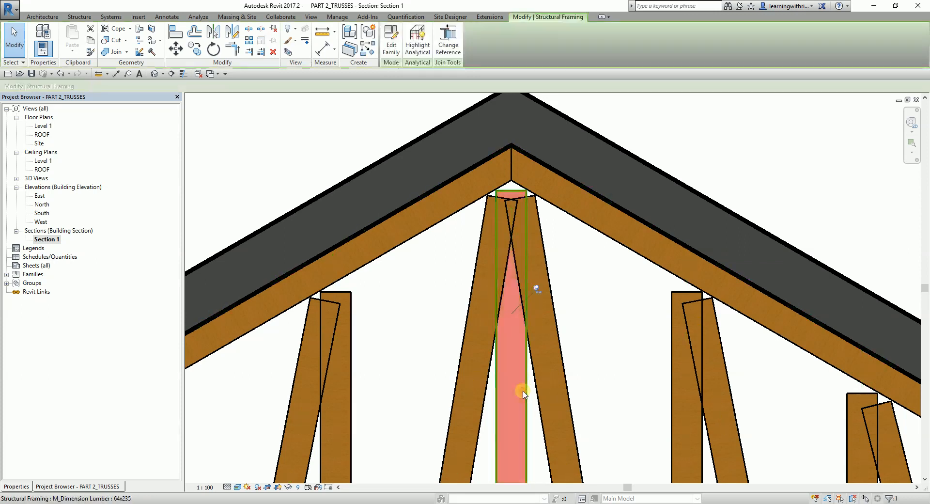
click(536, 289)
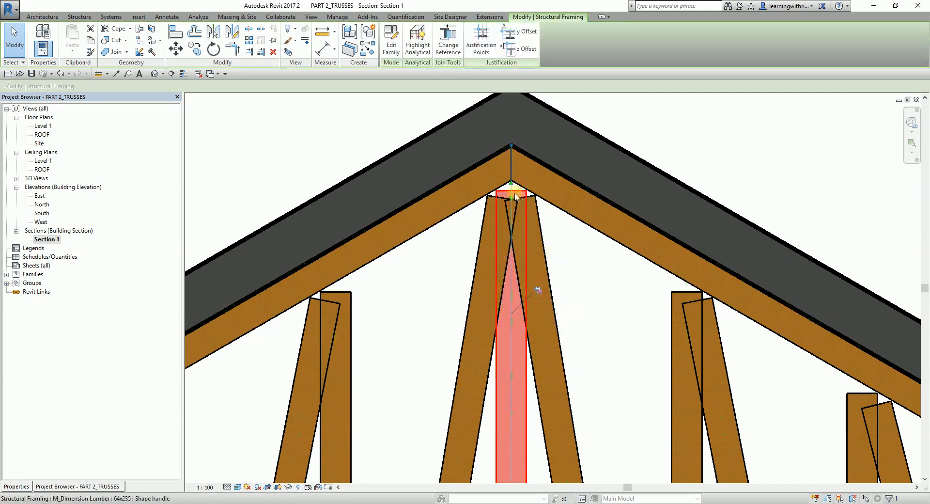
drag(511, 186, 494, 167)
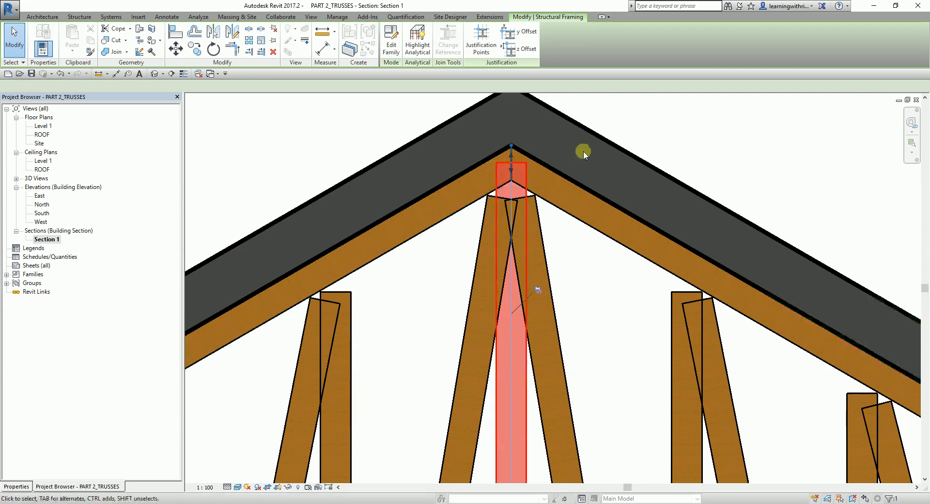
key(Escape)
Cope the central vertical web against the left top chord and the right top chord at the ridge.
scroll(502, 174, up, 2)
scroll(502, 175, down, 1)
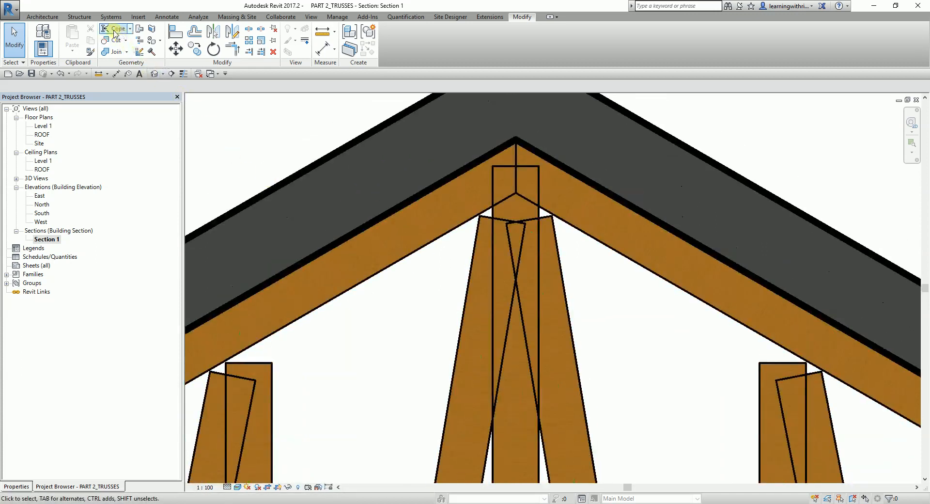
key(ctrl)
key(ctrl)
key(ctrl)
key(ctrl)
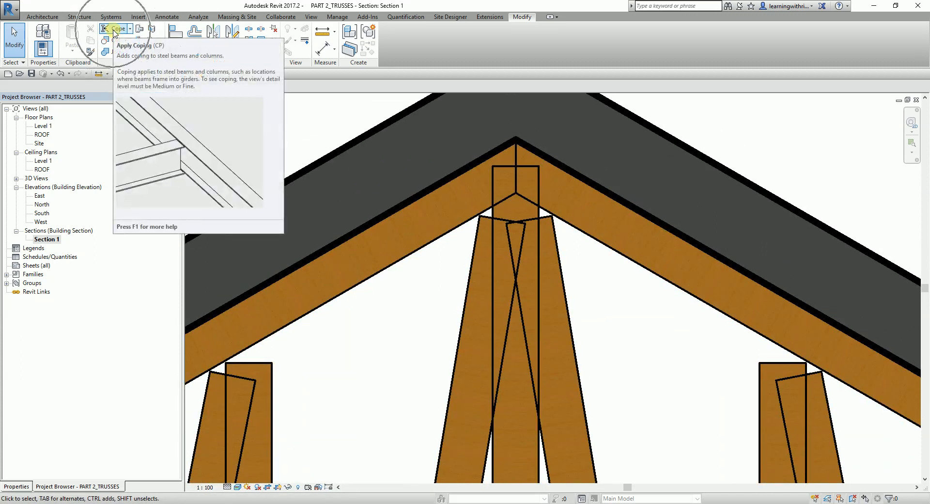
click(114, 32)
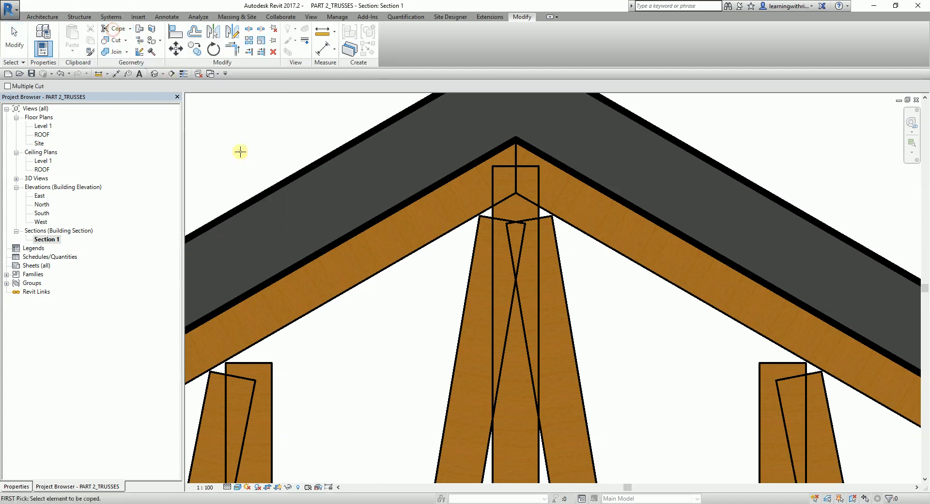
scroll(380, 352, down, 2)
scroll(434, 321, up, 1)
key(ctrl)
click(448, 343)
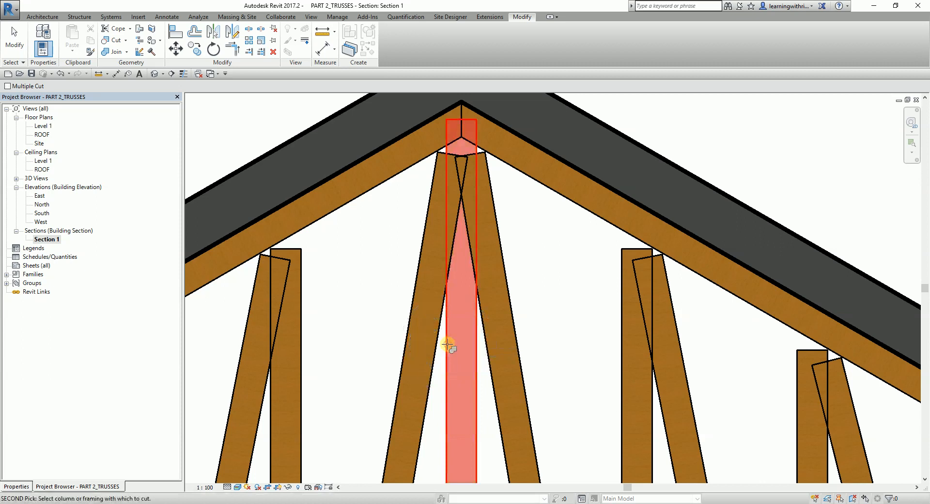
key(ctrl)
click(357, 192)
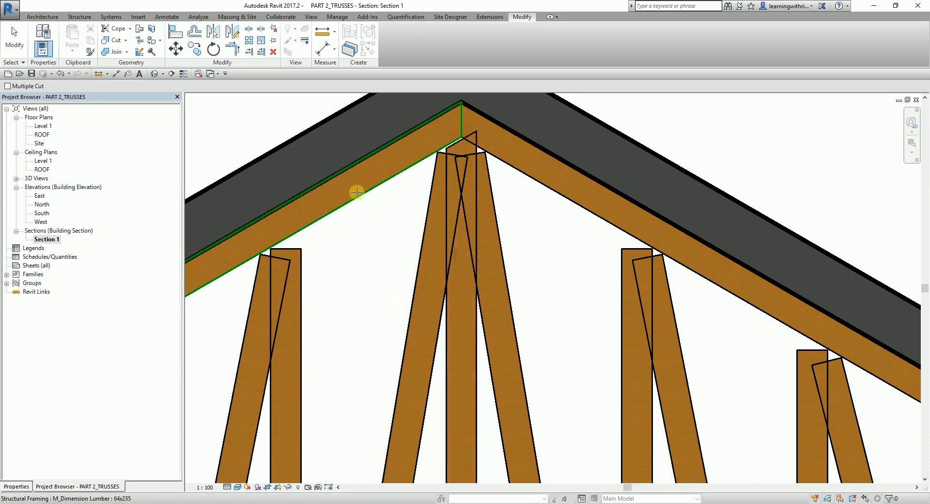
click(473, 376)
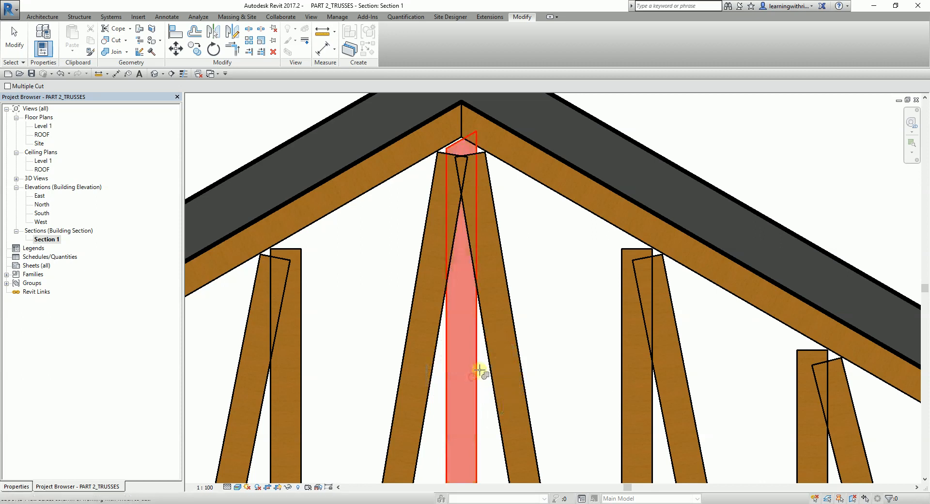
click(555, 201)
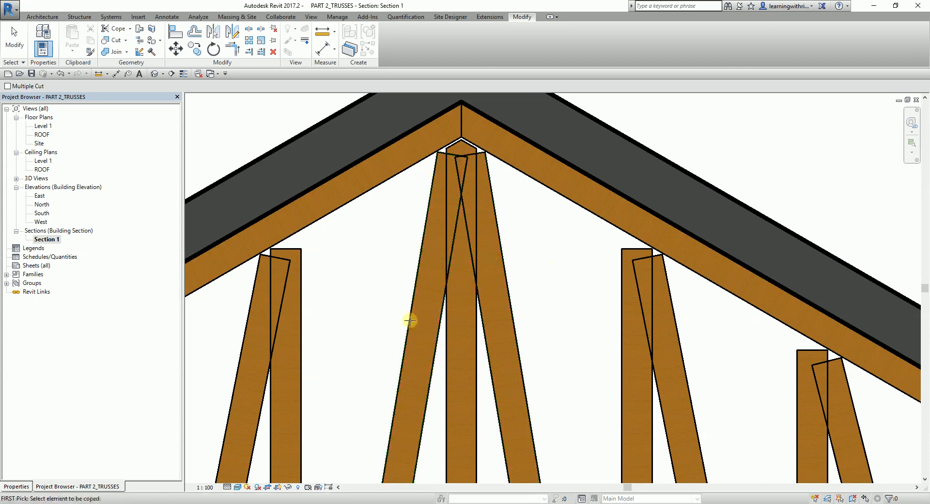
key(Escape)
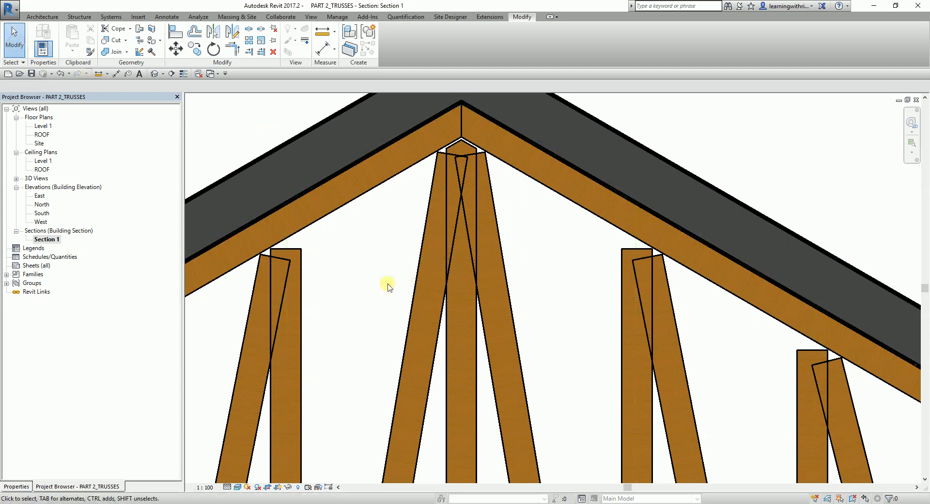
Unpin the 64x235 diagonal web left of the central vertical and extend its upper end into the left top chord.
scroll(385, 281, up, 2)
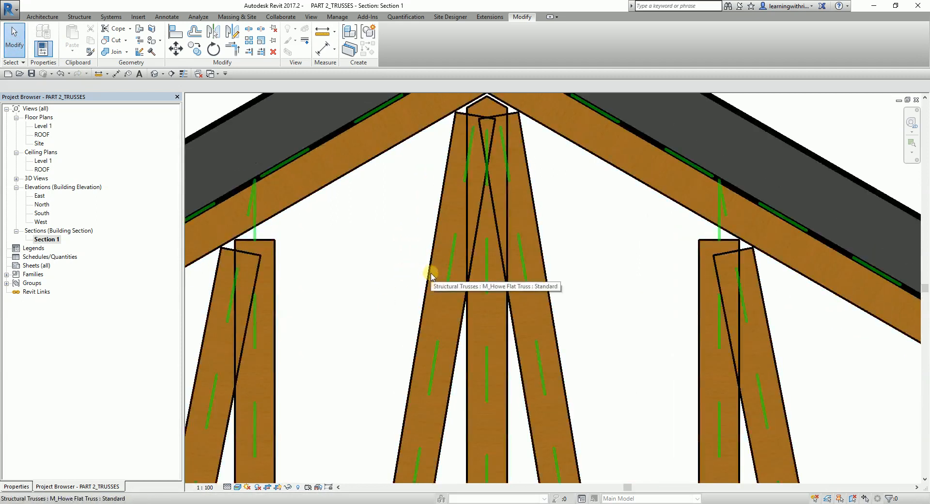
key(Tab)
click(430, 273)
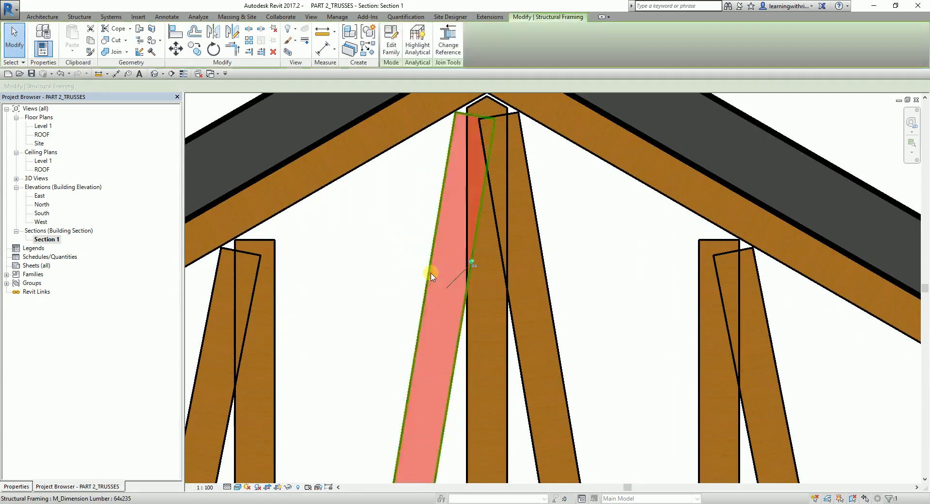
click(473, 262)
middle_drag(607, 272, 629, 364)
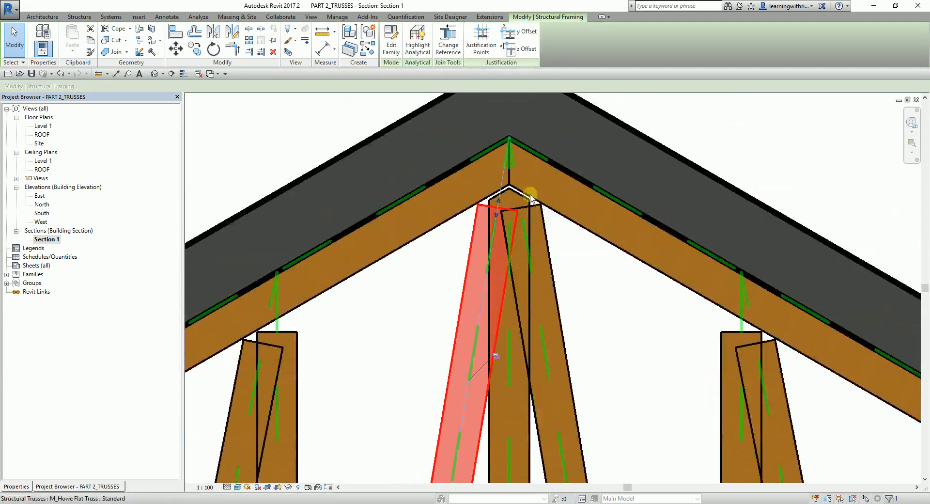
scroll(530, 196, up, 3)
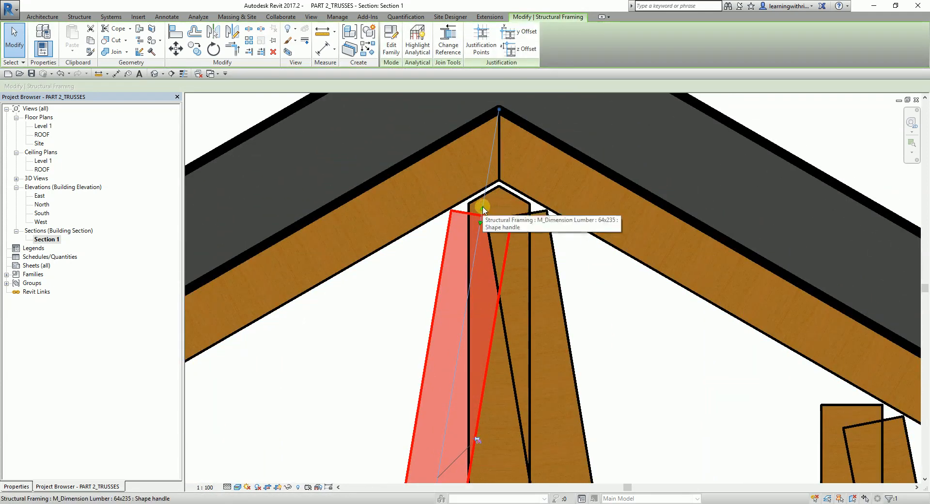
drag(483, 209, 492, 193)
scroll(610, 285, down, 2)
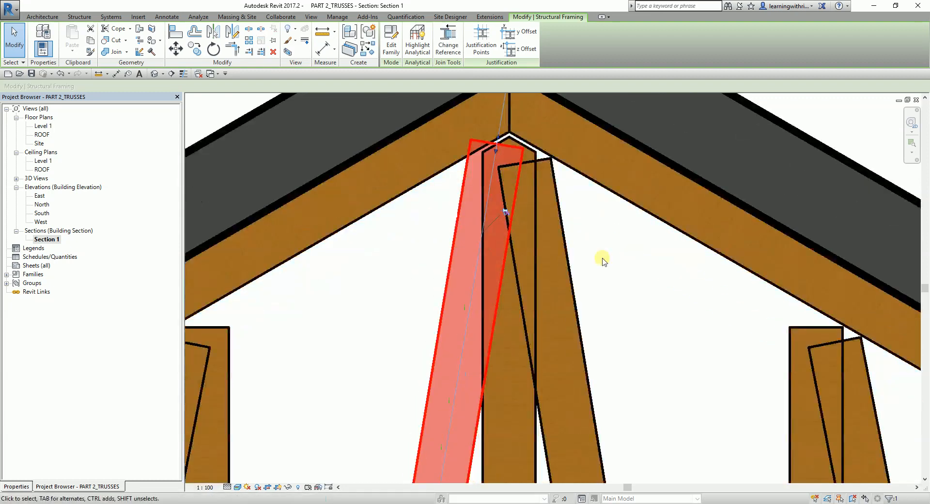
click(380, 300)
Cope the left diagonal web at the ridge against the left top chord.
scroll(383, 300, up, 3)
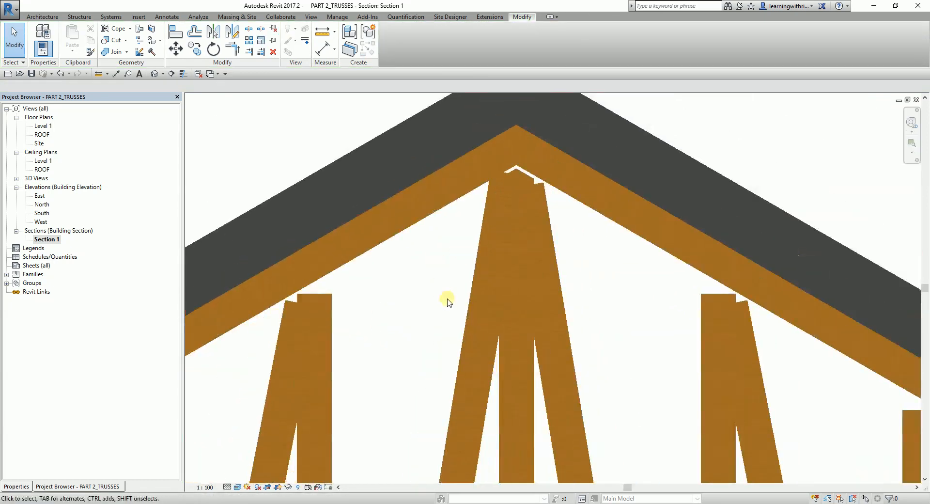
click(117, 31)
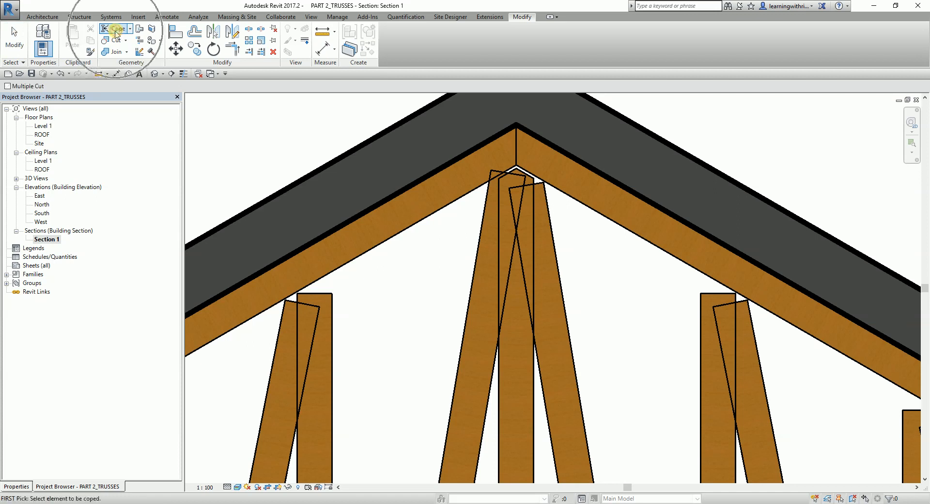
click(470, 302)
click(420, 219)
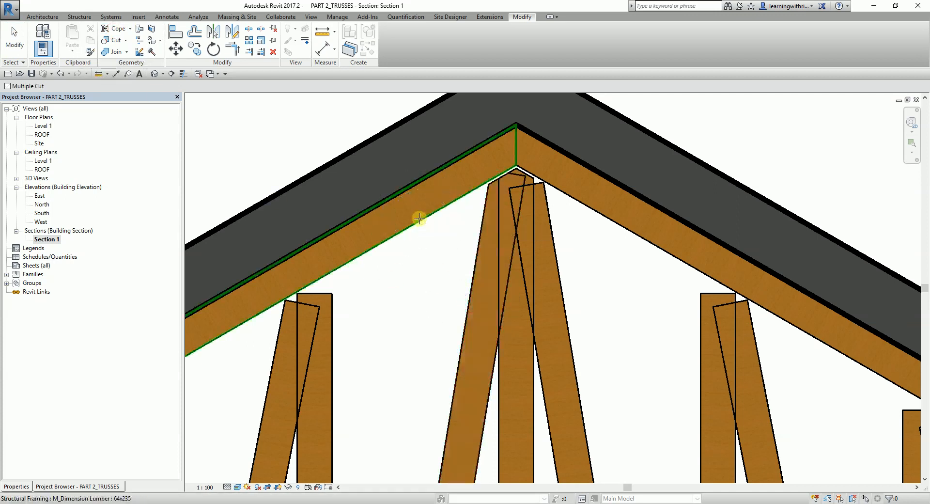
Cope the central vertical web against the left diagonal web and end the Cope command.
key(ctrl)
key(ctrl)
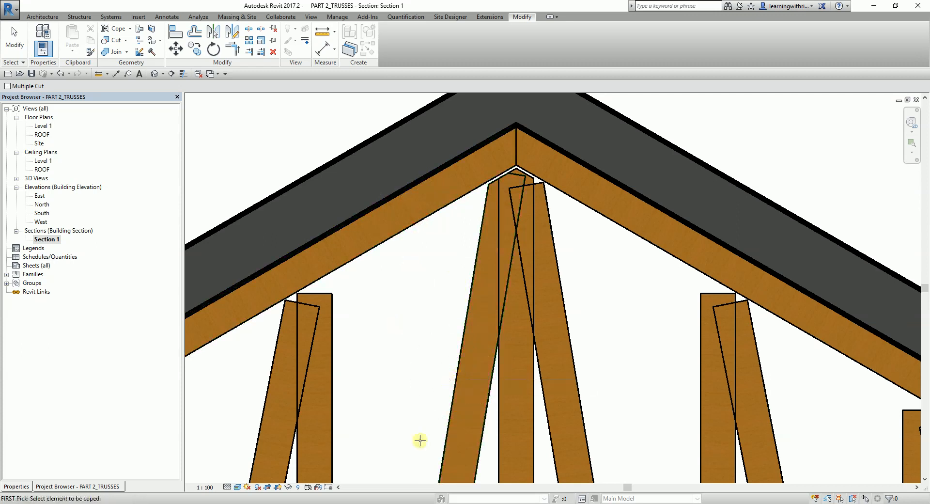
key(ctrl)
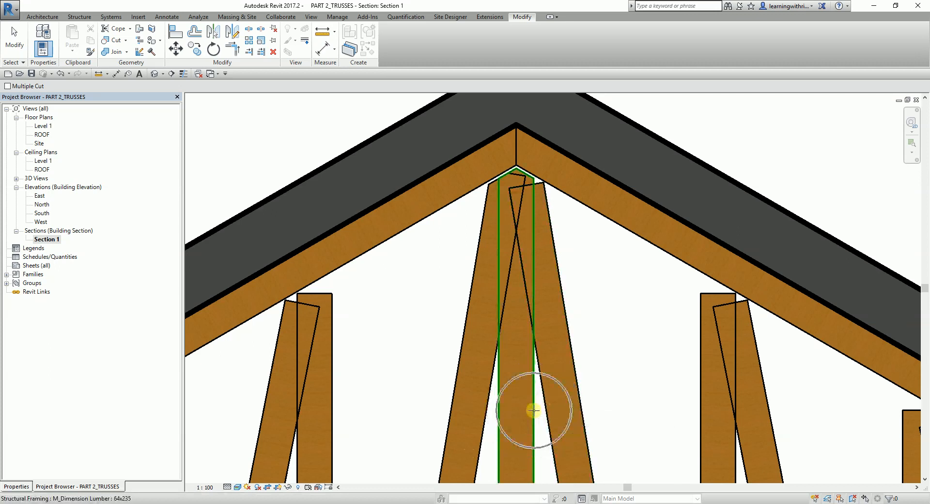
click(534, 411)
key(ctrl)
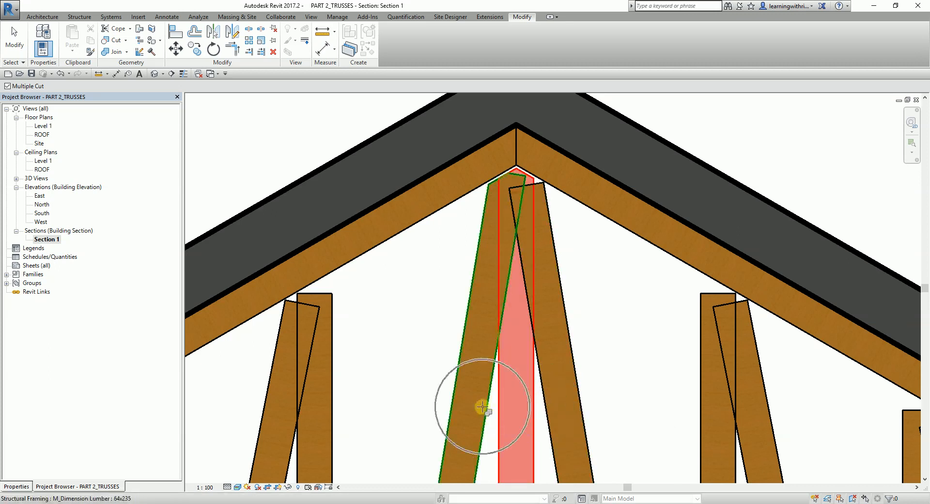
click(481, 405)
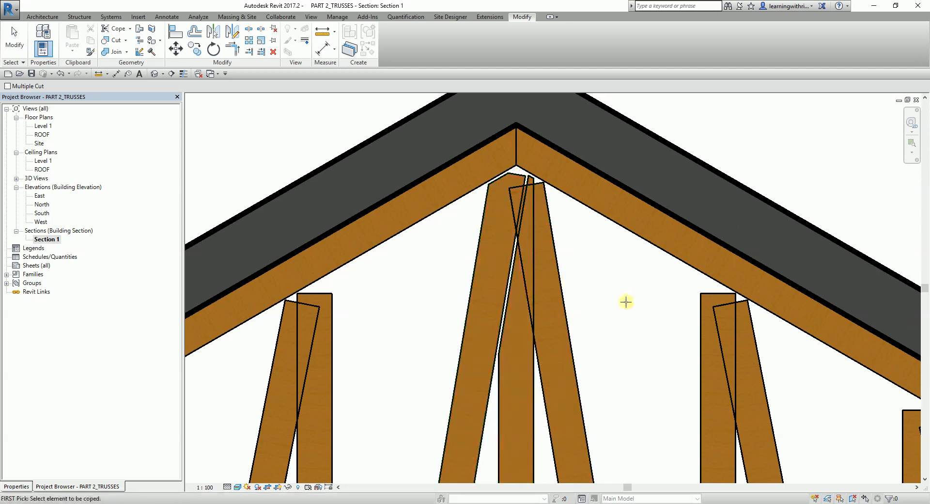
scroll(624, 303, down, 2)
click(10, 31)
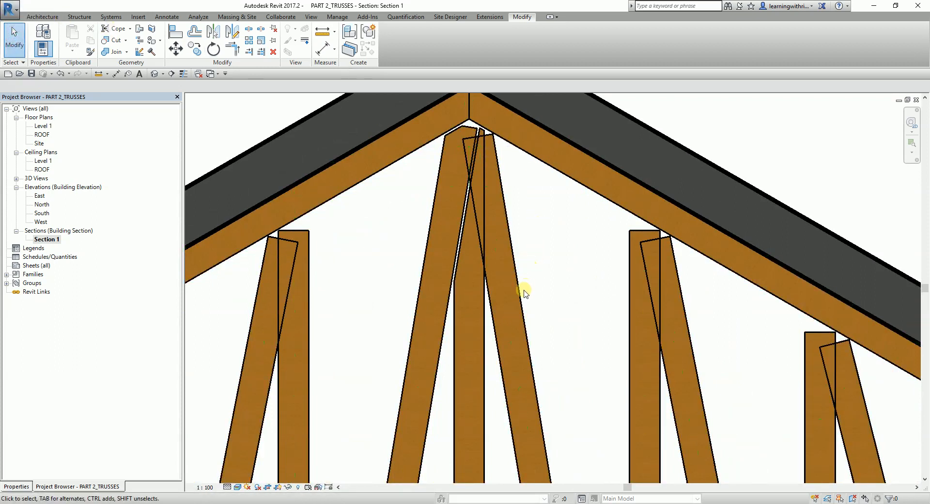
Unpin the 64x235 diagonal web right of the central vertical and extend its upper end into the top chords.
key(ctrl)
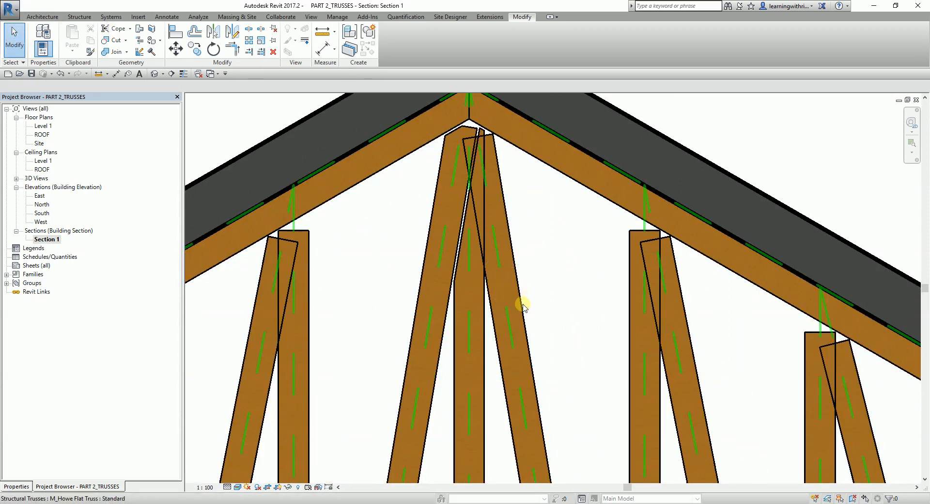
key(Tab)
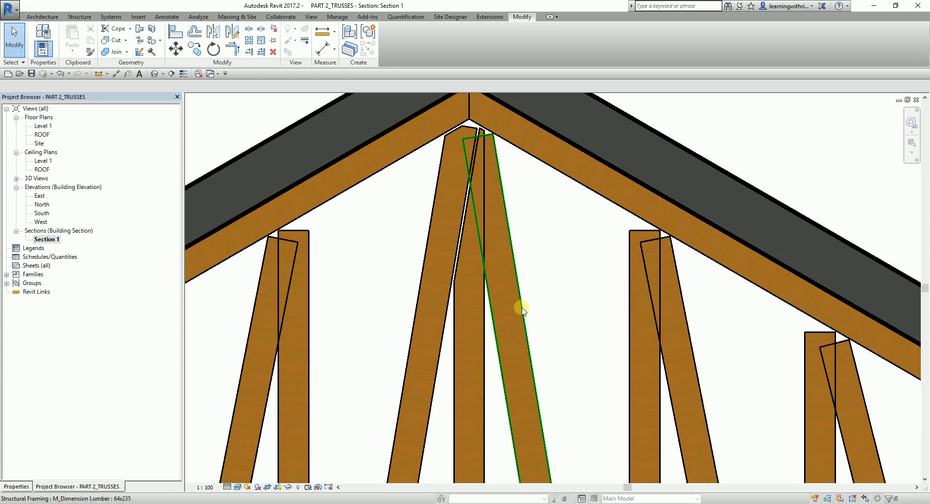
click(520, 307)
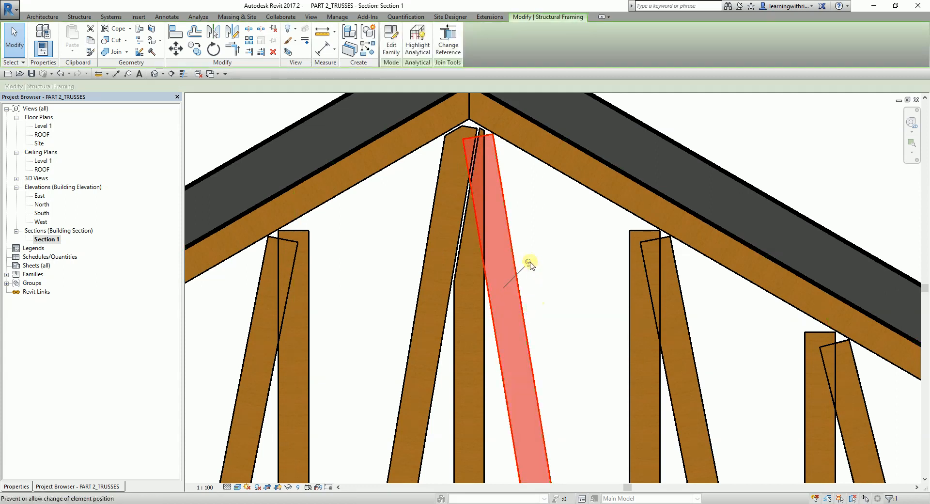
scroll(529, 264, up, 3)
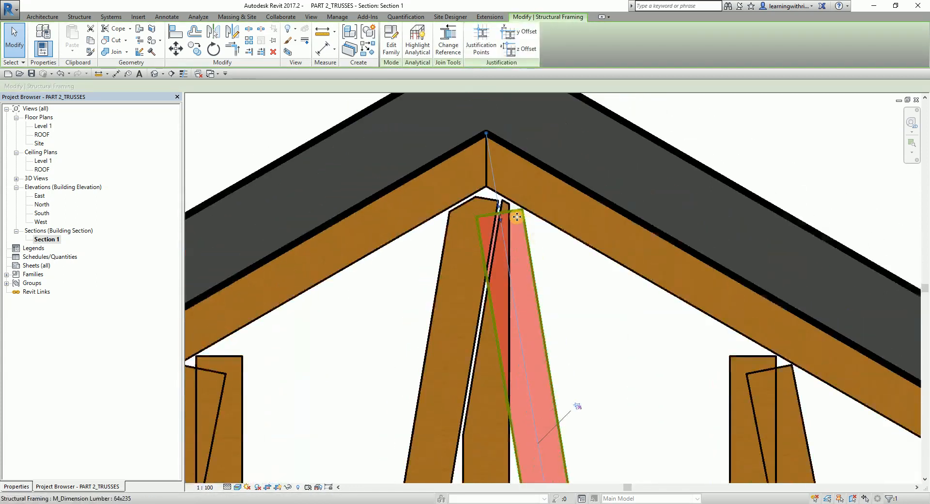
drag(501, 209, 501, 176)
middle_drag(590, 320, 604, 233)
click(631, 279)
scroll(584, 285, down, 2)
middle_drag(617, 300, 612, 298)
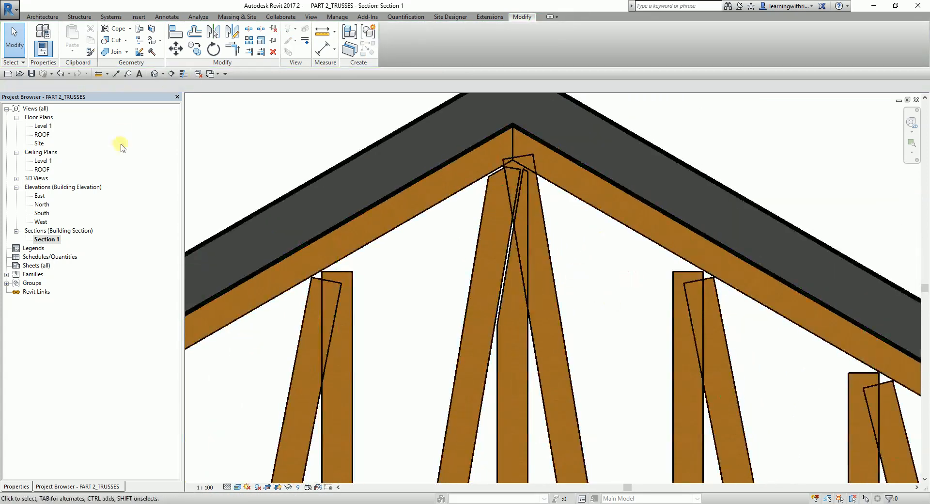
Cope the right diagonal web at the ridge against the central vertical web and the right top chord.
click(113, 28)
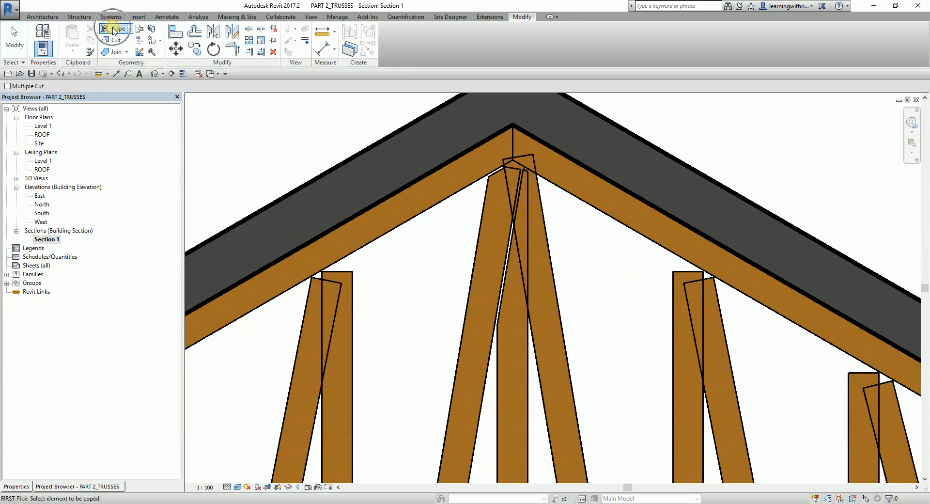
click(572, 381)
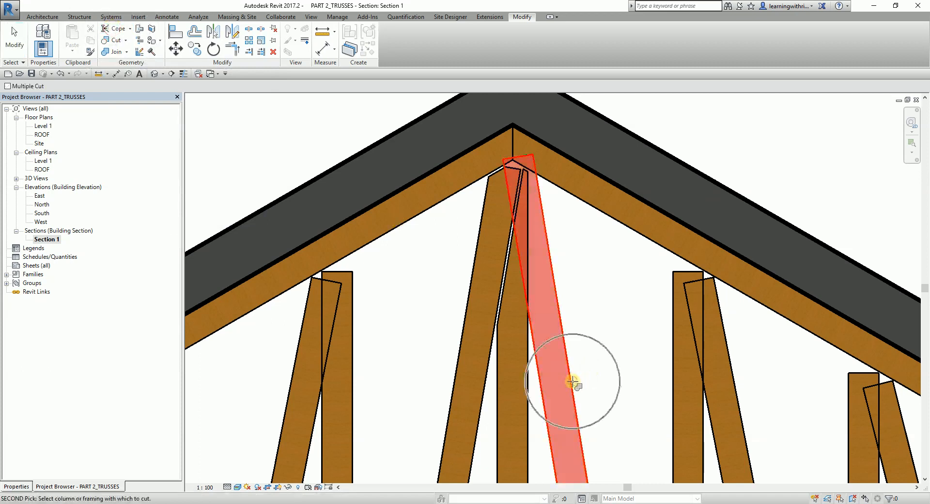
click(523, 406)
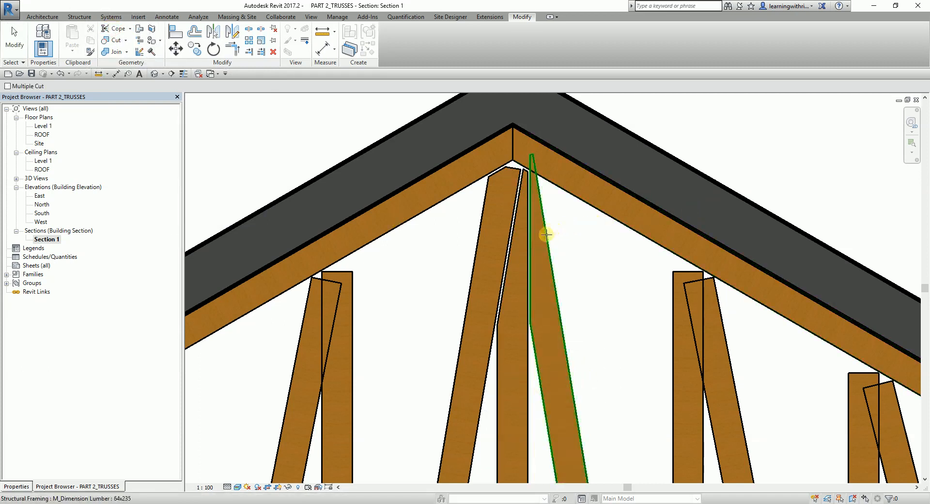
click(545, 234)
click(573, 196)
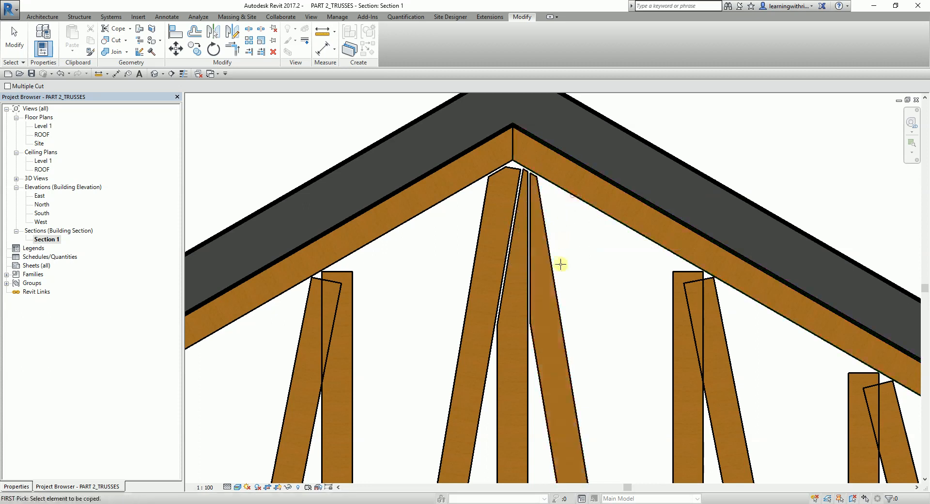
scroll(560, 264, down, 3)
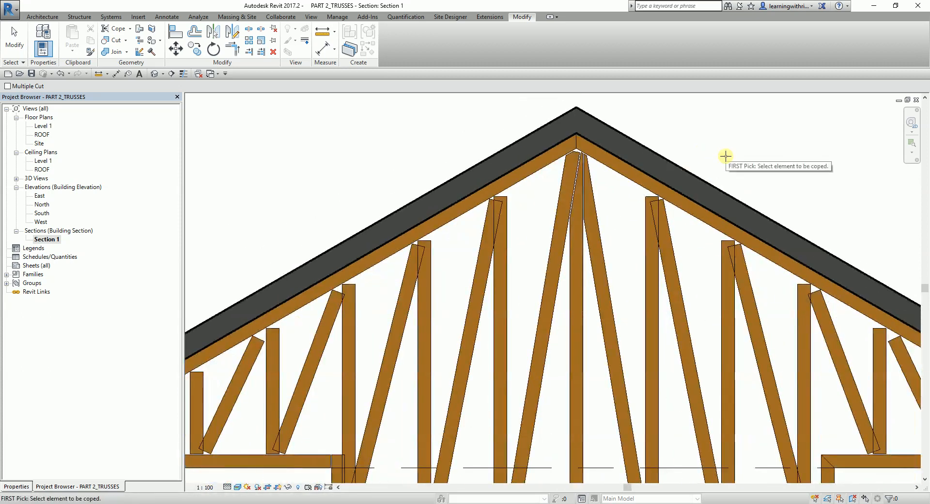
End the Cope command, unpin the short vertical member above the wall at the left eave and delete it.
scroll(693, 147, down, 2)
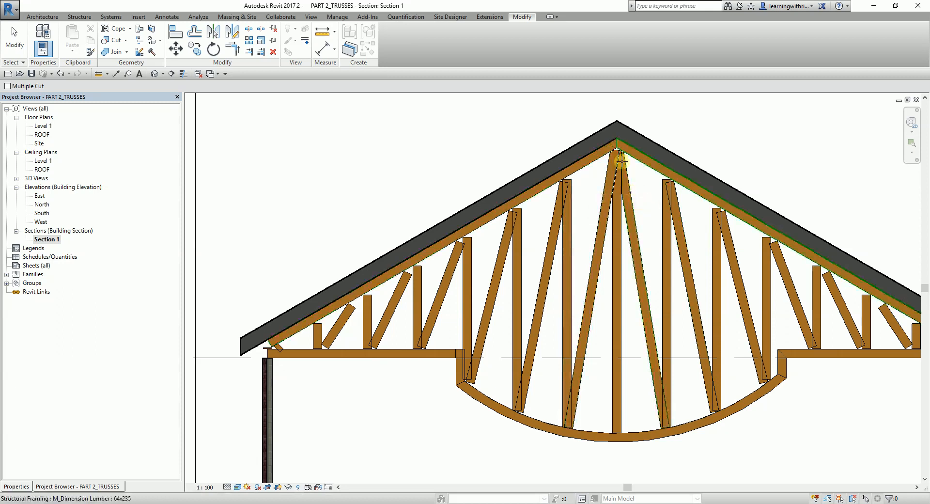
click(611, 363)
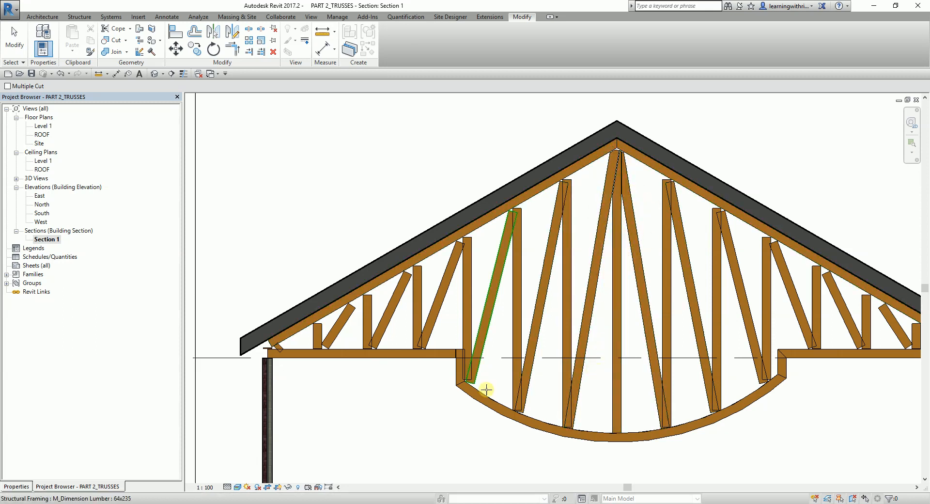
click(15, 42)
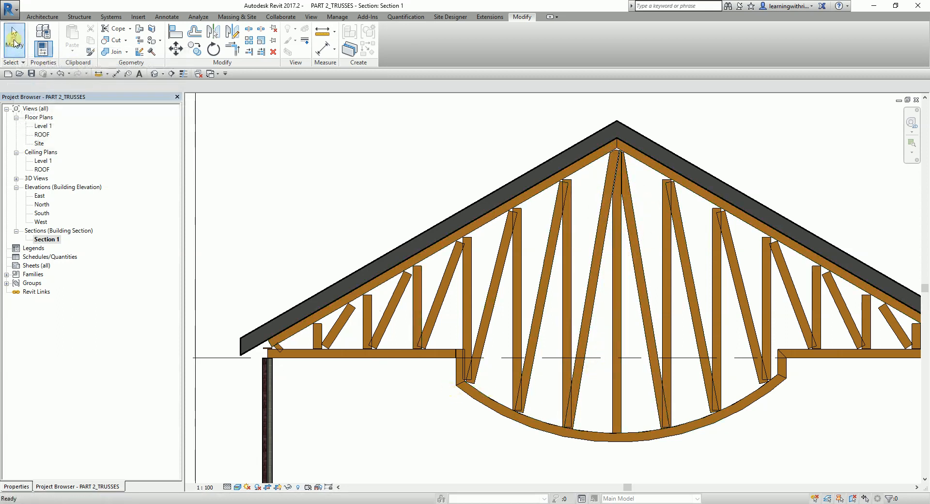
middle_drag(297, 356, 460, 244)
scroll(460, 245, up, 5)
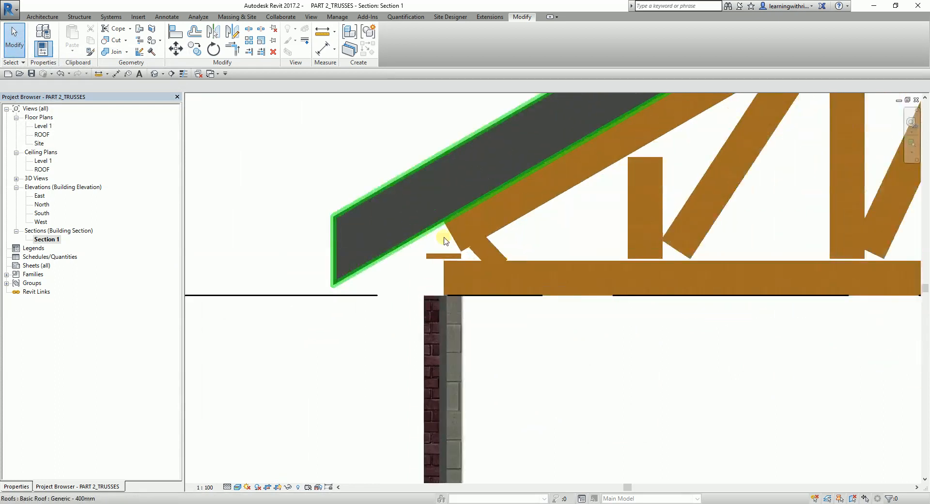
scroll(453, 200, up, 2)
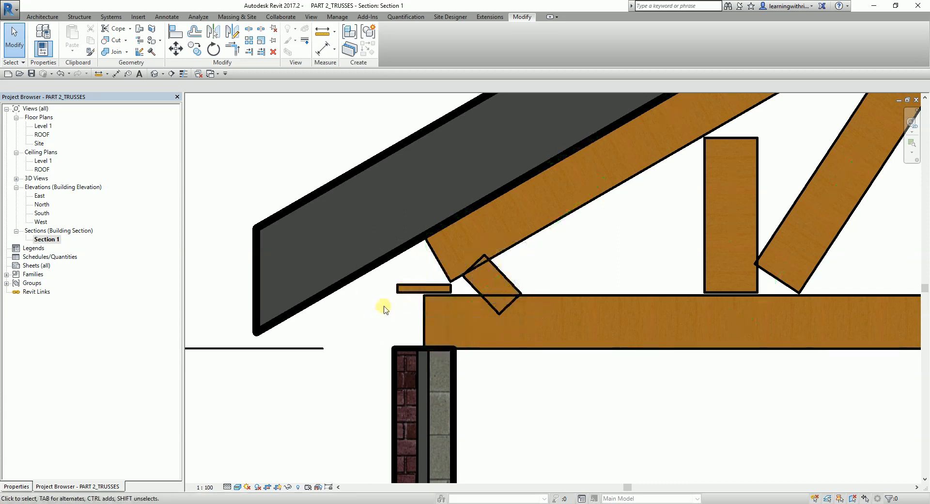
key(Tab)
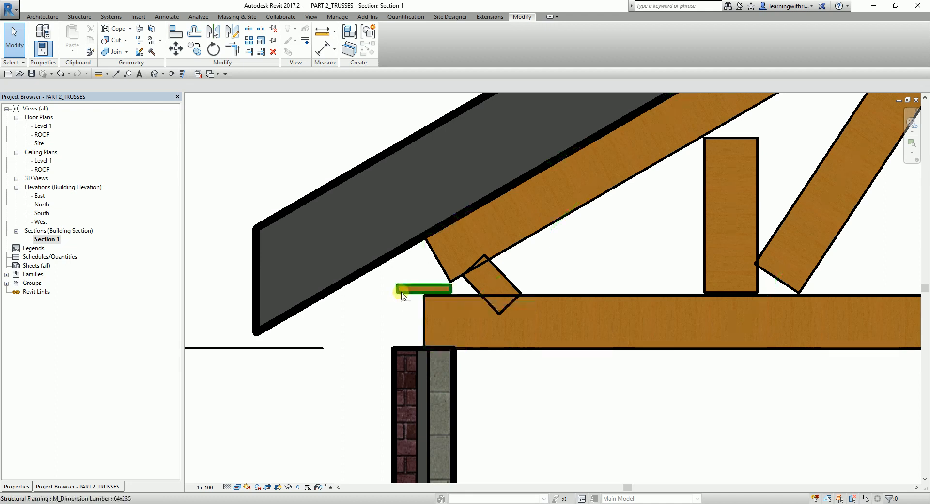
click(401, 290)
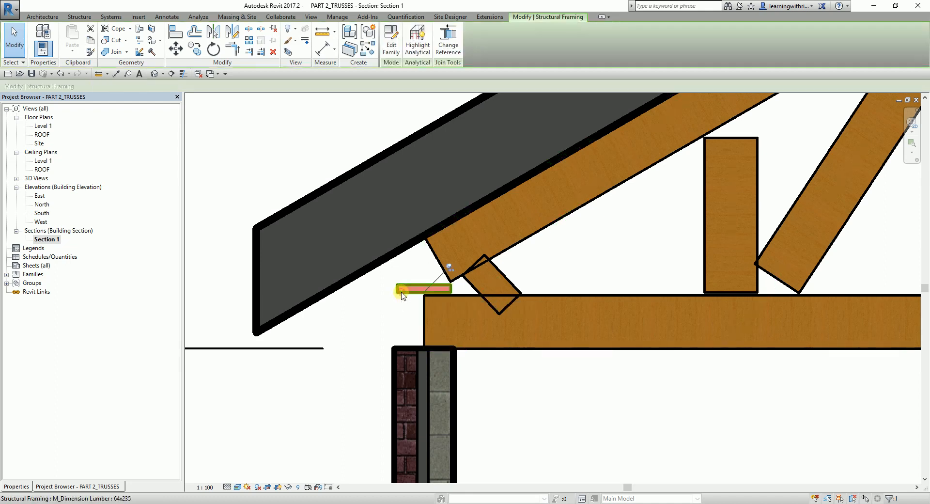
click(452, 269)
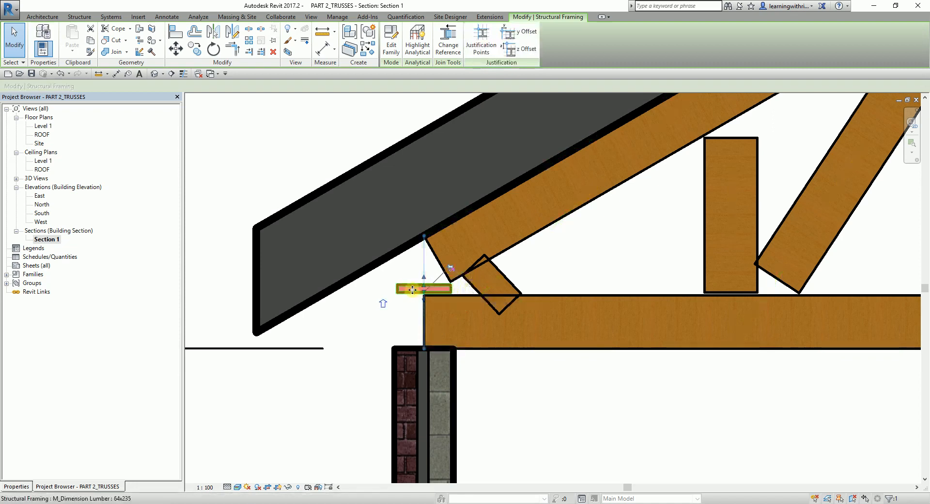
key(Delete)
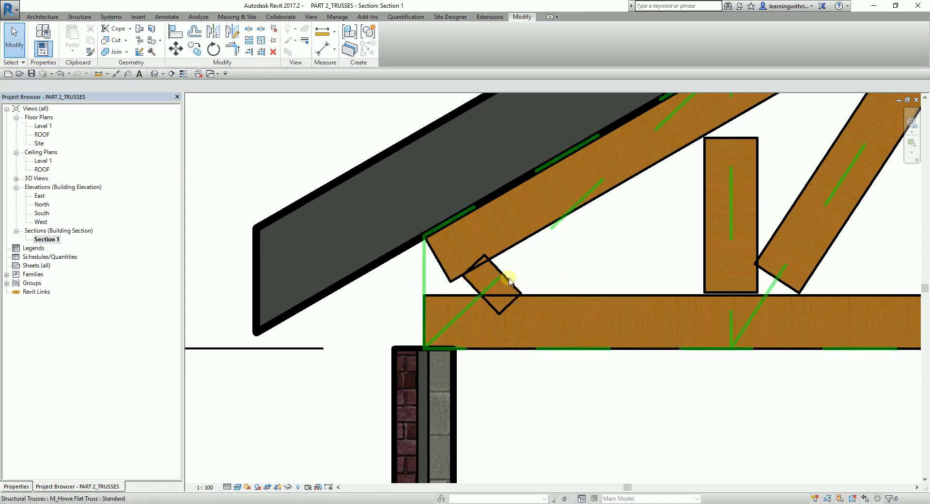
Unpin and delete the short diagonal web between the top and bottom chords at the left eave.
key(Tab)
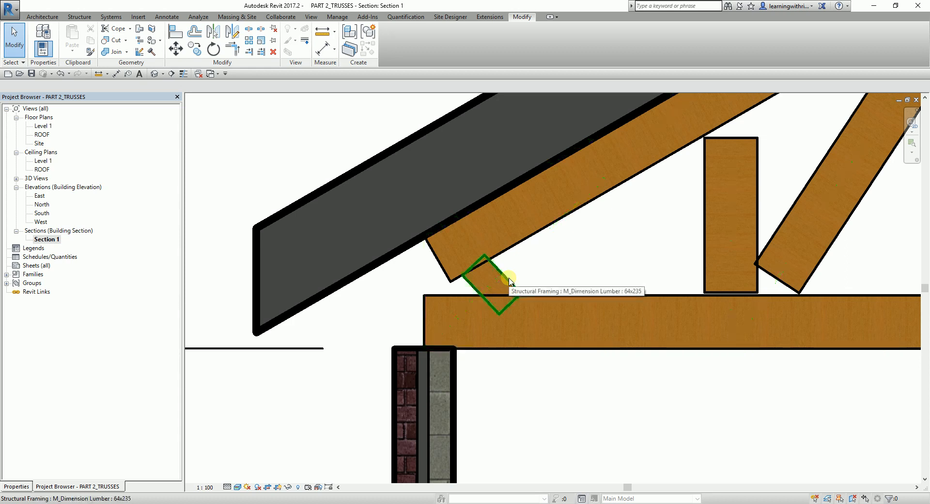
click(510, 281)
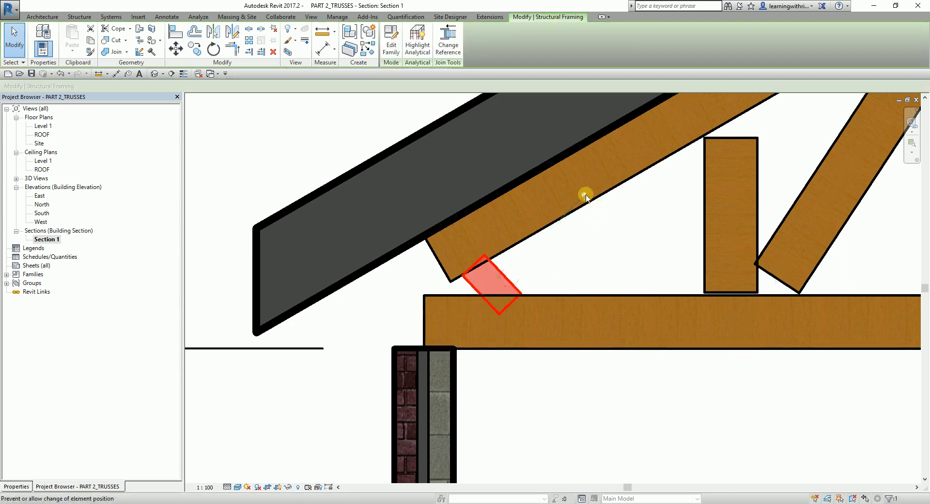
click(584, 197)
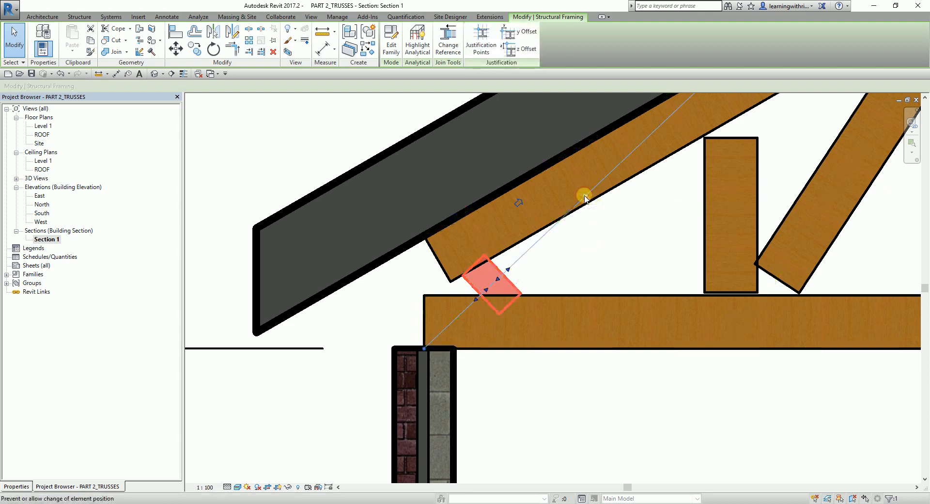
click(587, 253)
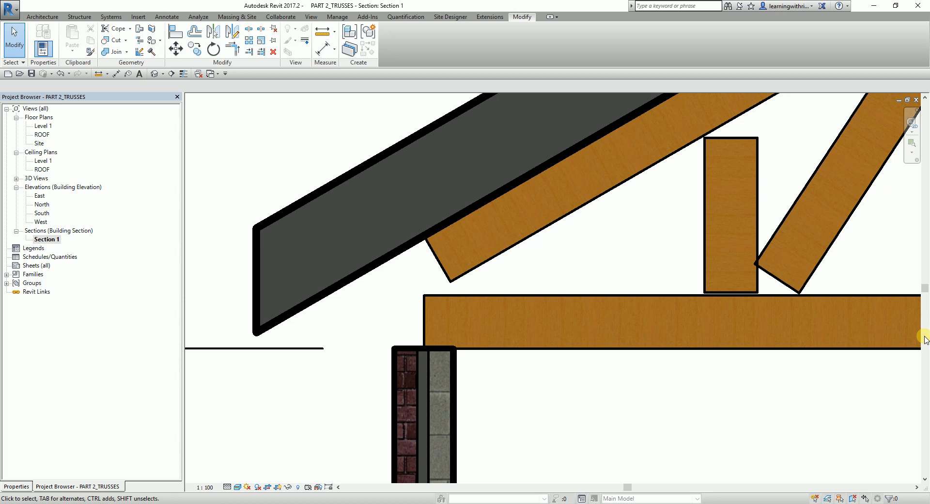
Extend the lower end of the left 64x235 top chord past the wall to the roof's eave edge.
middle_drag(415, 282, 478, 248)
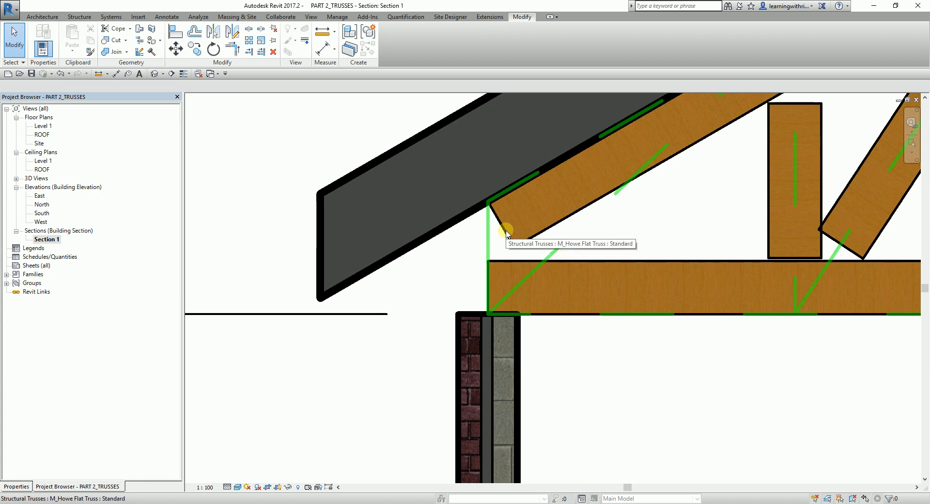
key(Tab)
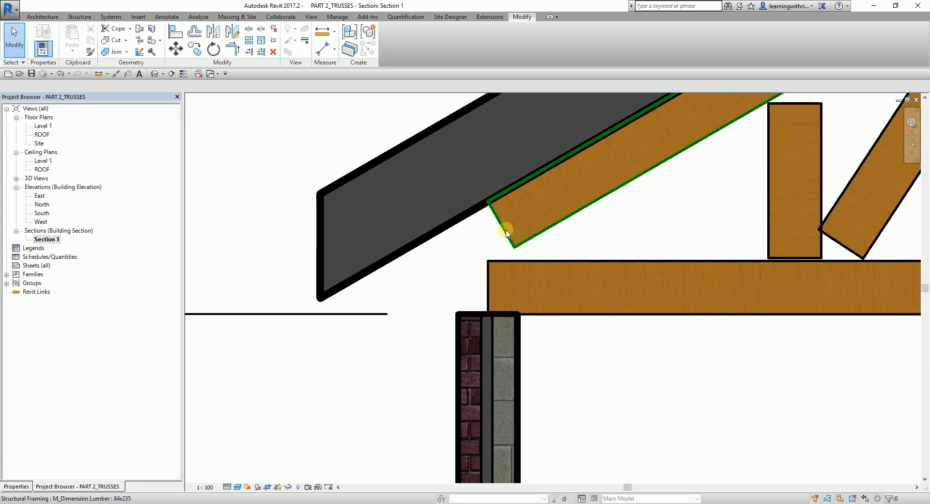
click(505, 233)
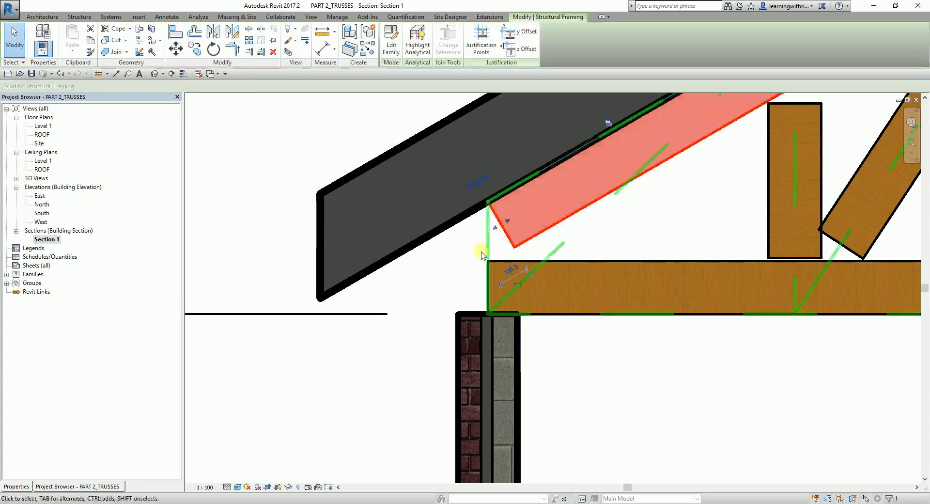
drag(484, 228, 334, 322)
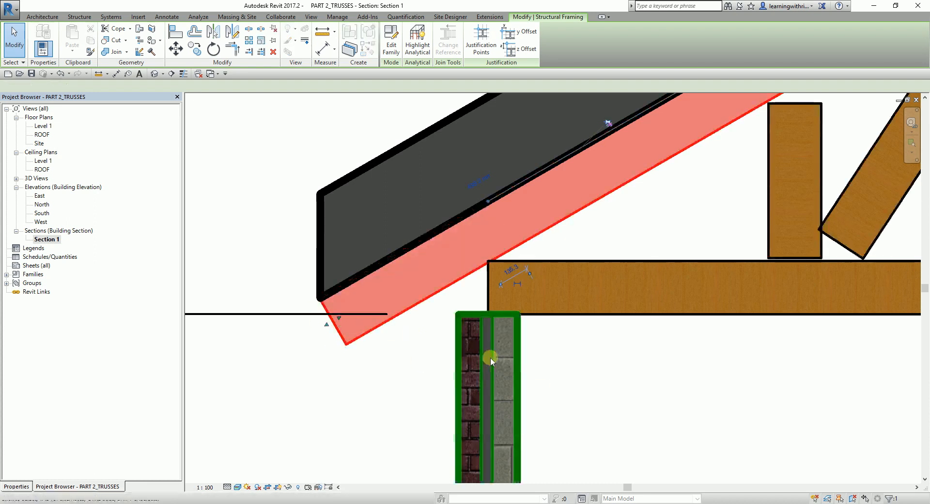
click(639, 409)
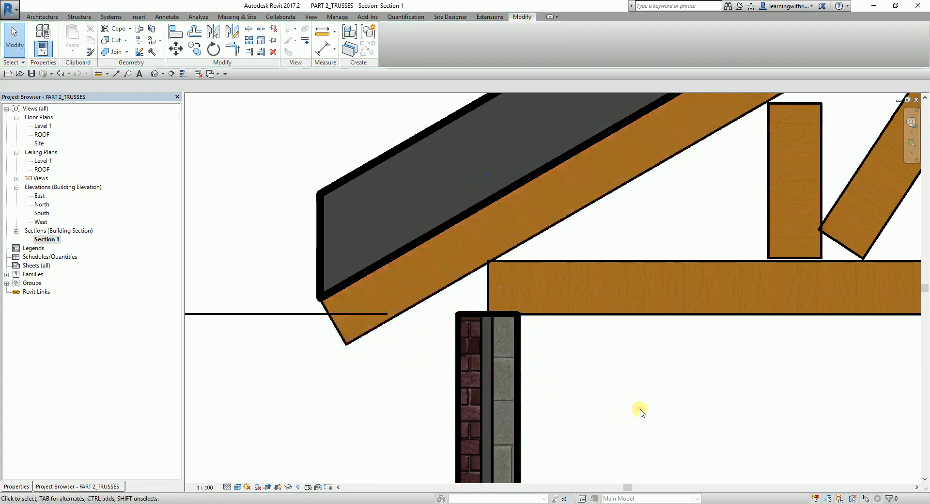
Unpin the left horizontal bottom chord and extend its outer end past the wall so its lower corner meets the top chord's underside.
key(Tab)
click(569, 263)
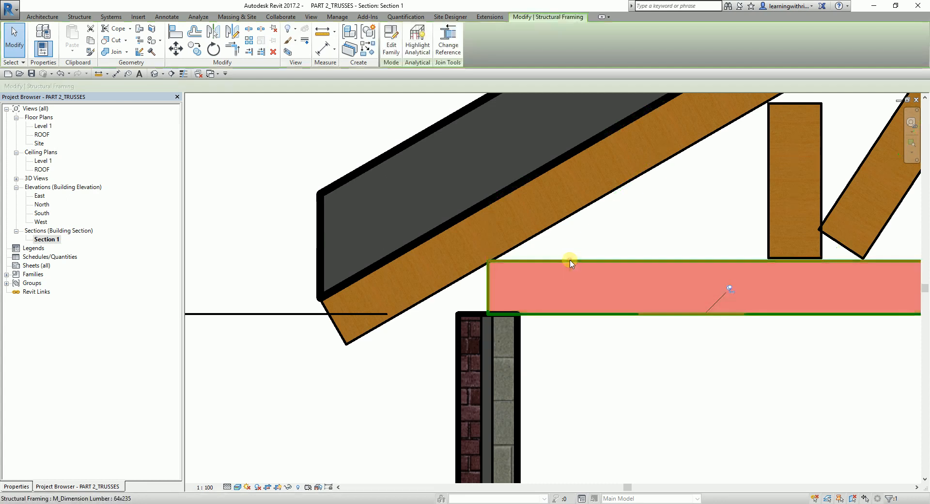
click(730, 290)
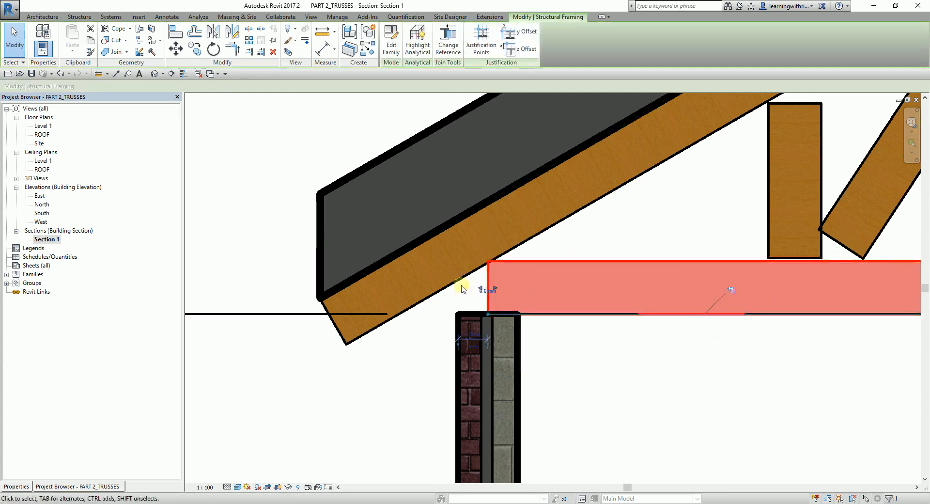
scroll(466, 291, up, 5)
drag(538, 295, 199, 291)
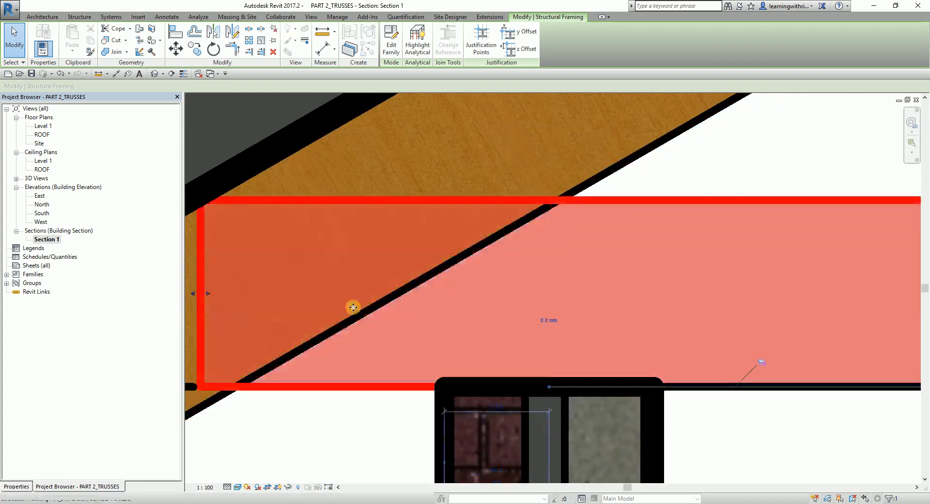
middle_drag(353, 307, 518, 297)
drag(367, 282, 390, 280)
click(471, 433)
scroll(467, 430, down, 2)
middle_drag(481, 433, 471, 377)
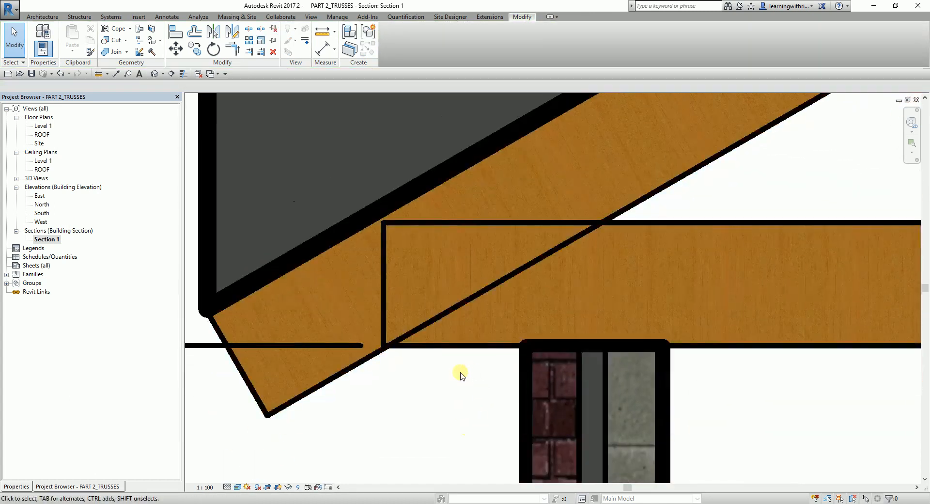
scroll(450, 371, down, 2)
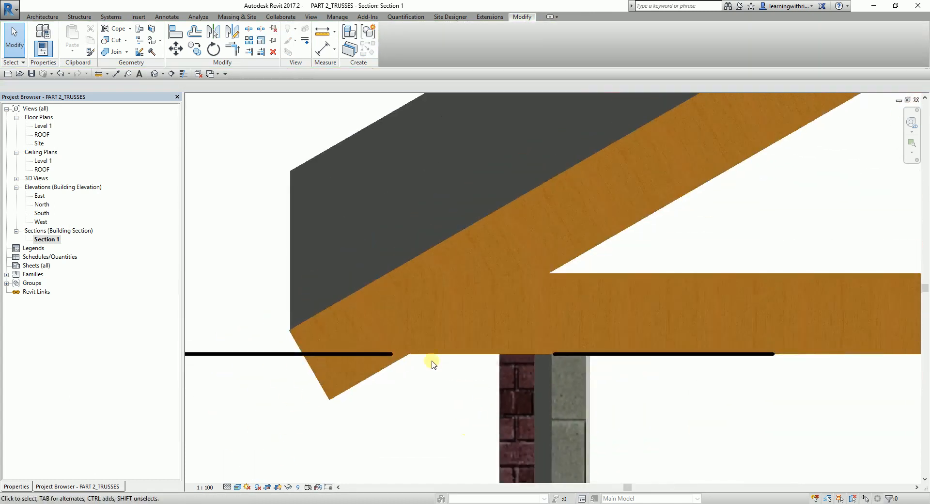
Cope the left bottom chord against the left top chord at the eave.
click(113, 30)
click(658, 275)
click(637, 219)
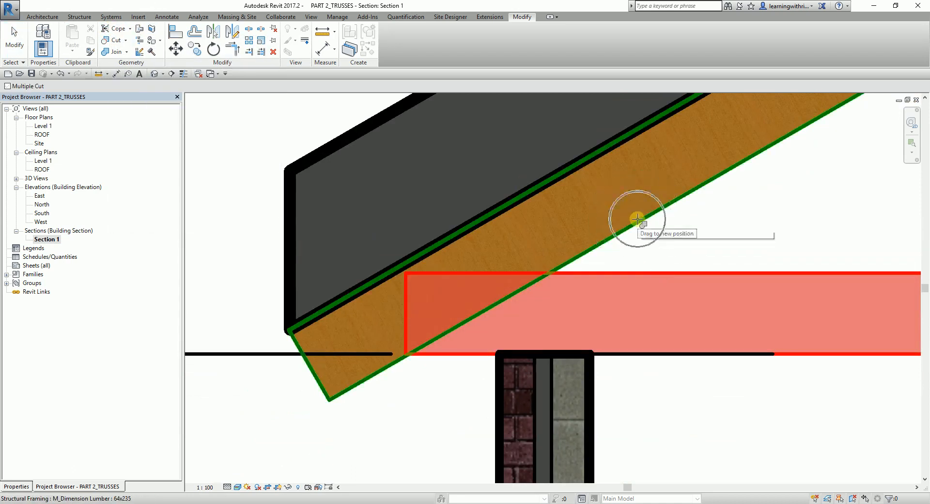
Examine the coped eave join and the whole truss in Section 1, and end the Cope command.
scroll(701, 322, down, 3)
middle_drag(677, 276, 551, 340)
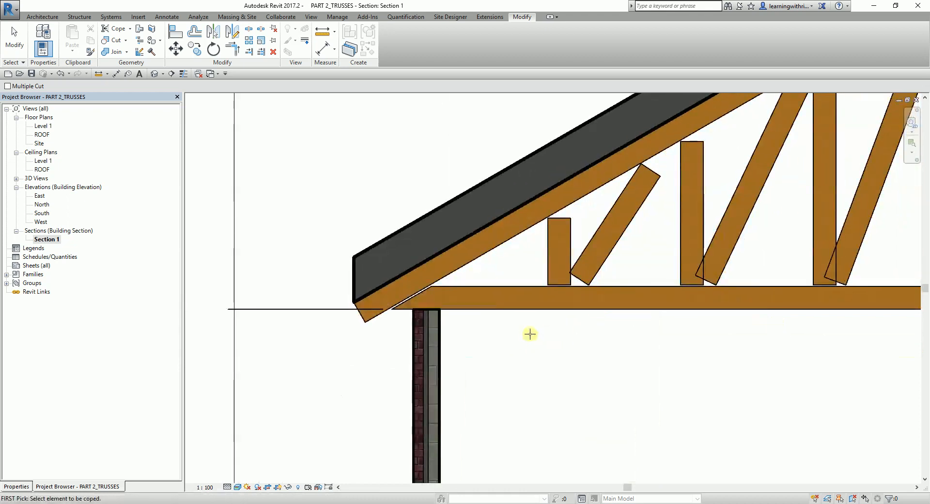
scroll(572, 358, down, 1)
middle_drag(615, 370, 477, 395)
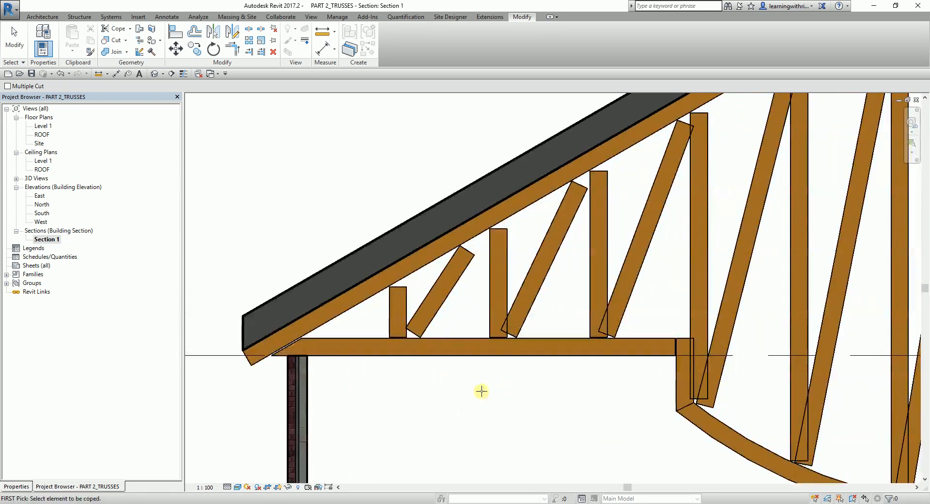
scroll(509, 391, down, 2)
middle_drag(541, 393, 473, 386)
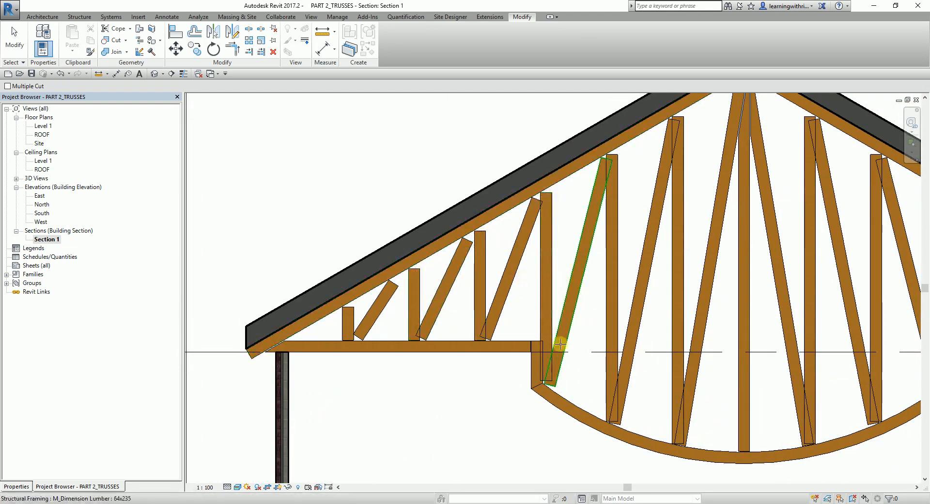
scroll(647, 242, down, 1)
middle_drag(708, 224, 612, 229)
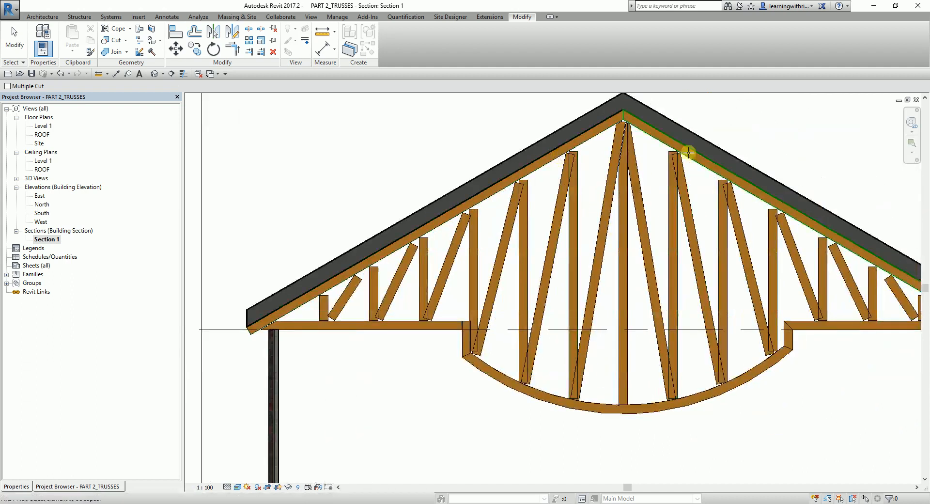
scroll(804, 296, down, 1)
scroll(594, 334, down, 1)
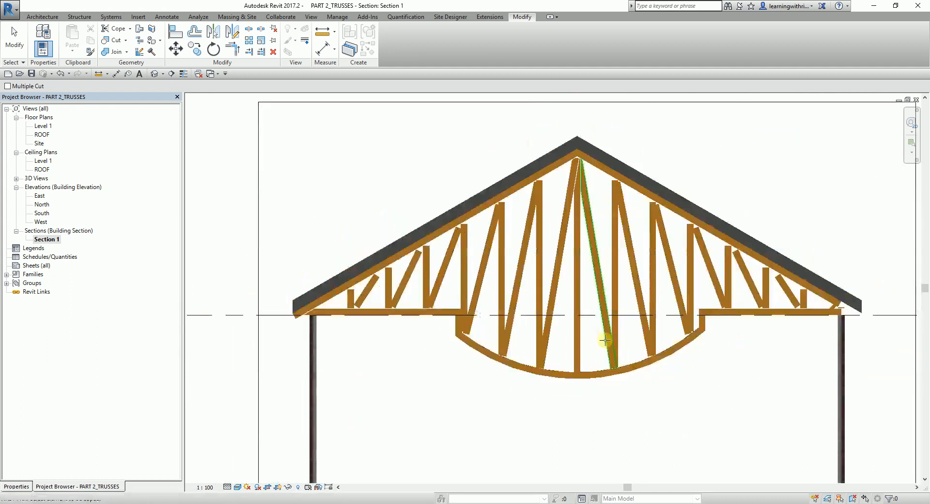
click(20, 42)
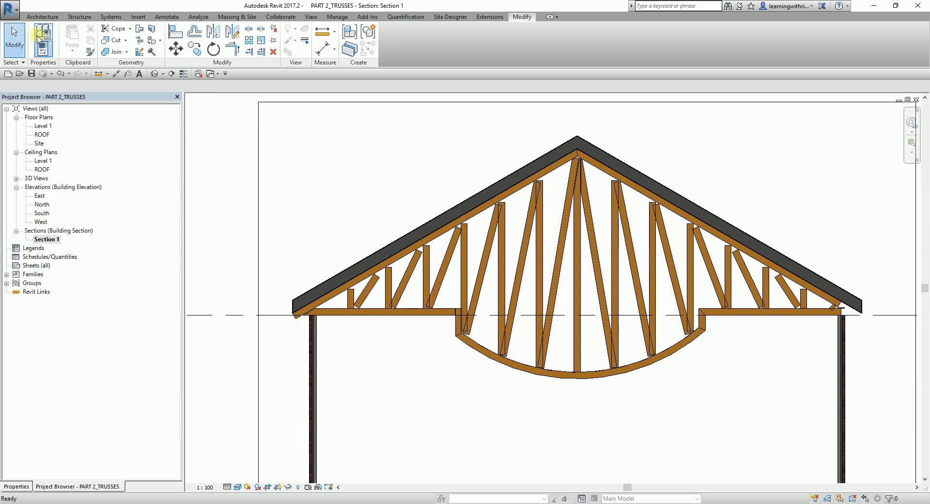
scroll(213, 213, down, 1)
mouse_move(483, 294)
middle_down()
mouse_move(475, 260)
mouse_move(475, 280)
middle_up()
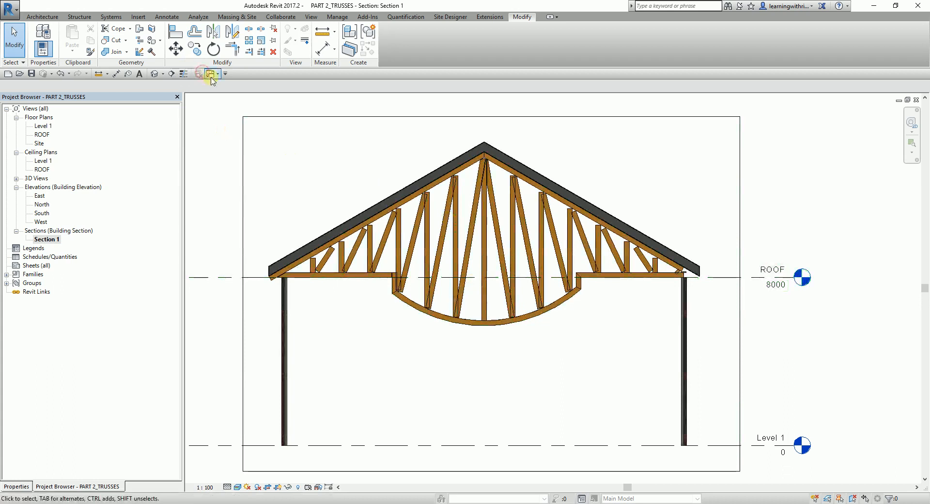
Open the default 3D view, tile it beside Section 1, fit both views and enlarge the building in 3D.
click(156, 75)
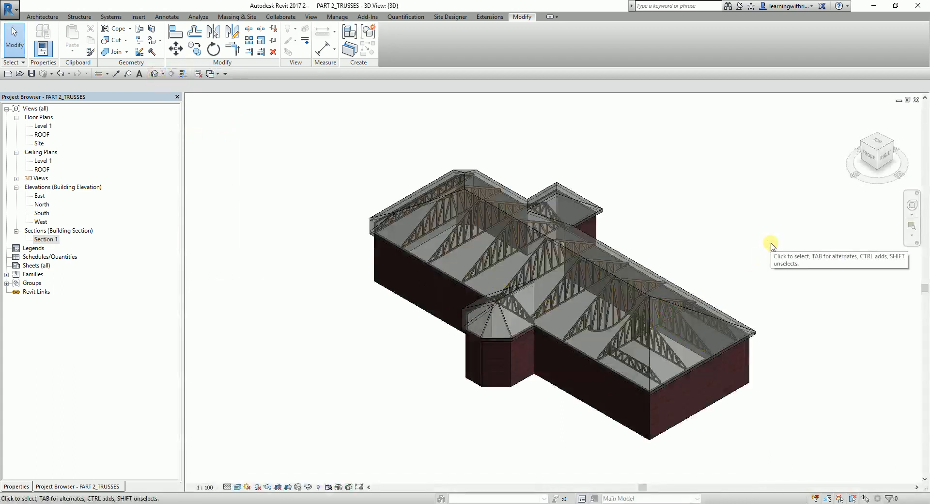
key(w)
key(t)
middle_drag(405, 370, 357, 286)
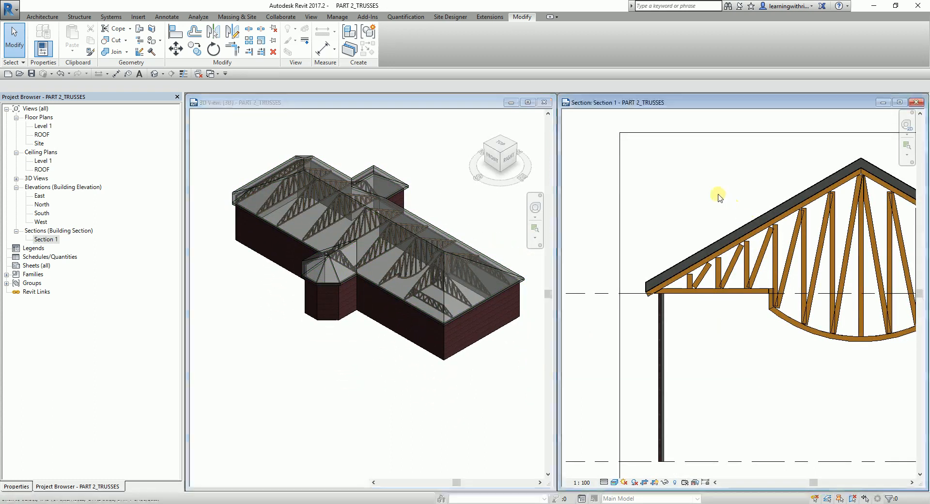
click(718, 197)
key(z)
key(a)
click(440, 203)
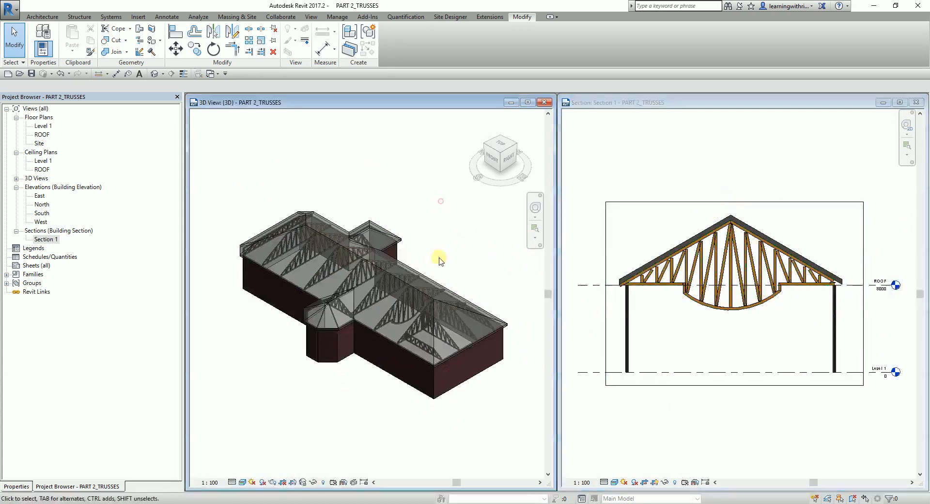
scroll(436, 254, up, 1)
middle_drag(435, 254, 452, 229)
scroll(441, 232, up, 1)
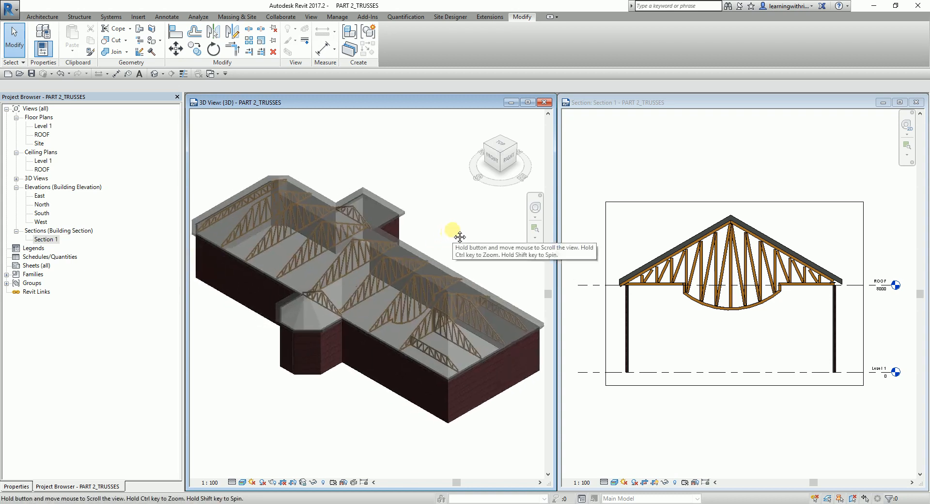
click(450, 198)
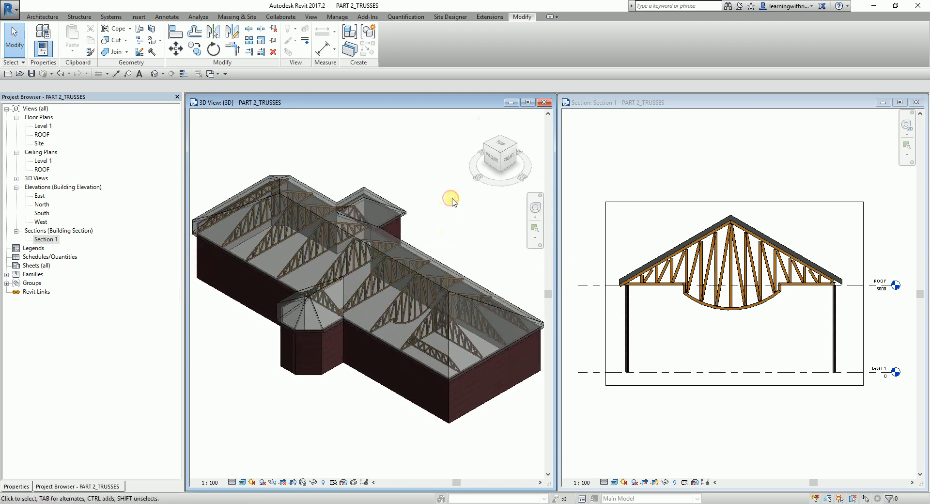